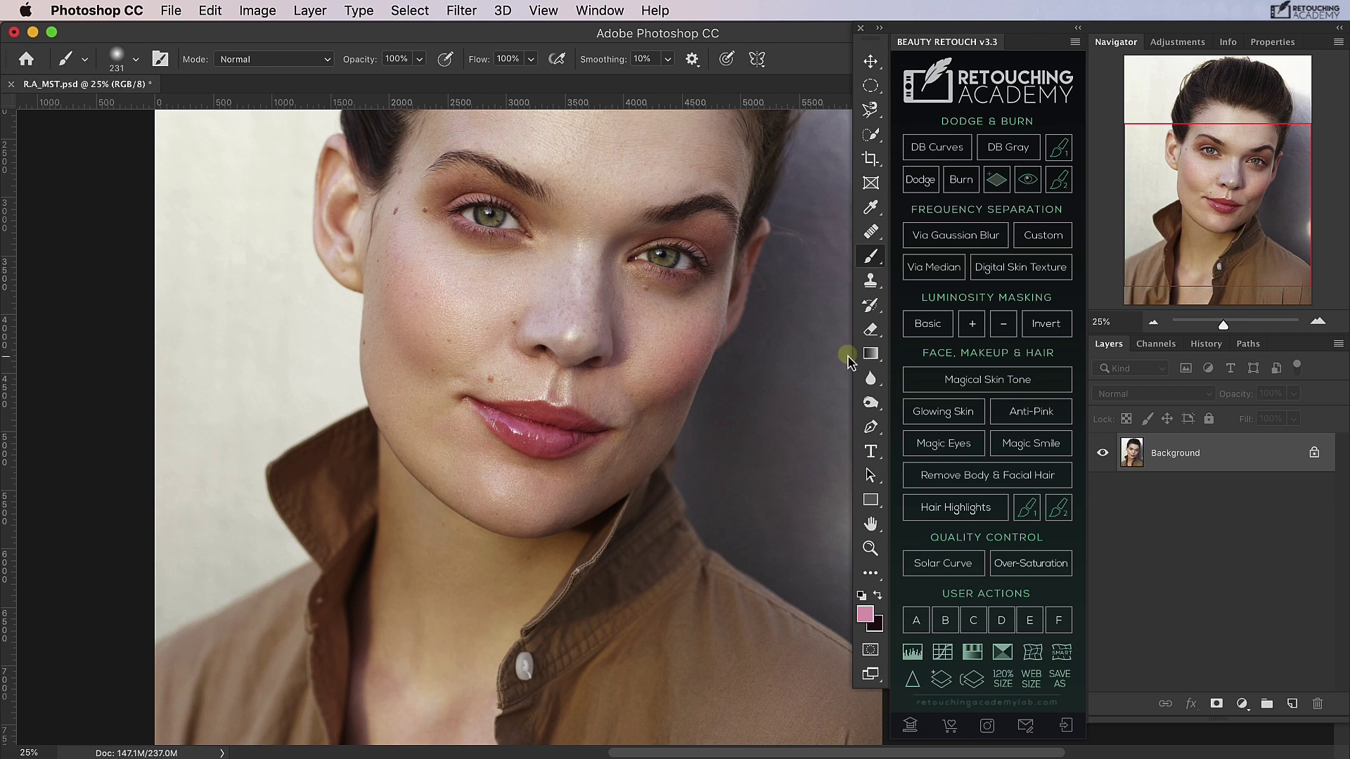
Step: Add a Magical Skin Tone correction group and trace a closed Magnetic Lasso selection around the neck
{"action": "left_click", "coordinate": [893, 381]}
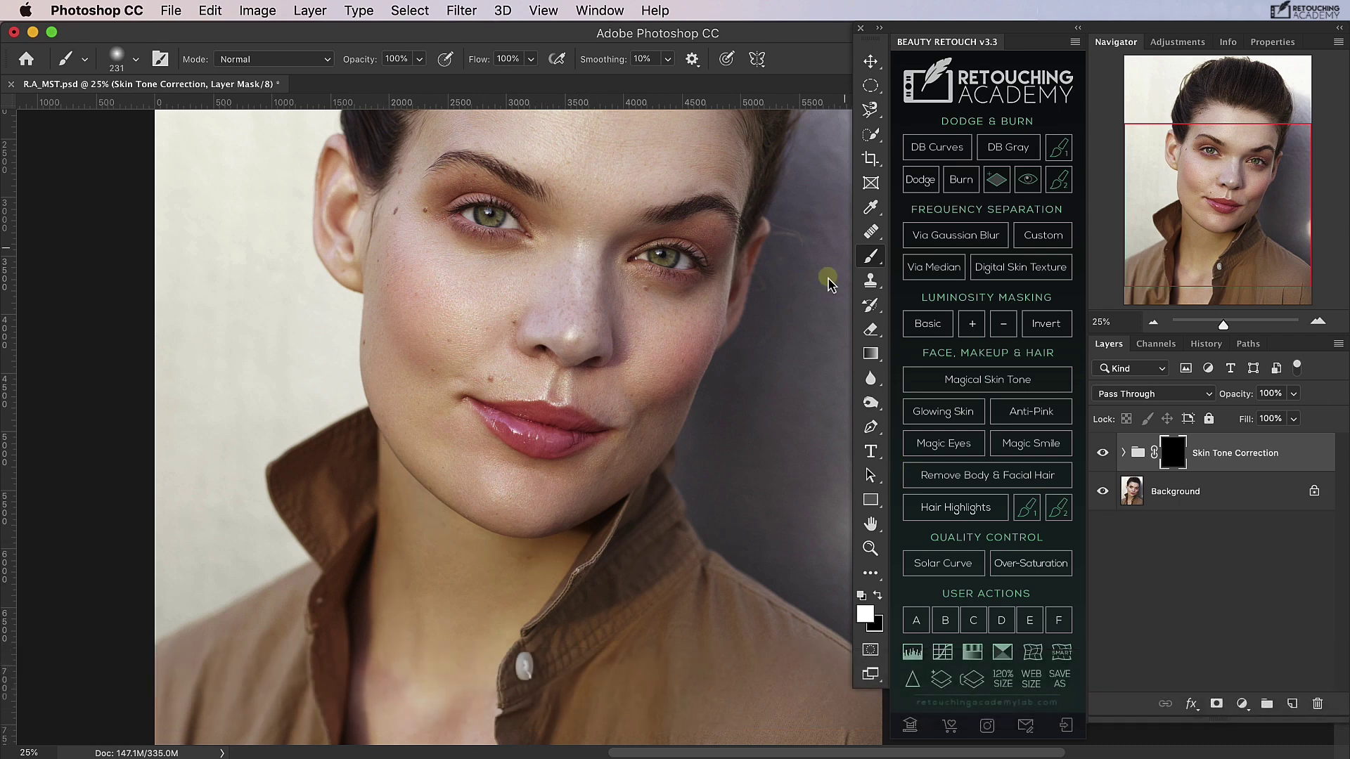
{"action": "left_click", "coordinate": [870, 109]}
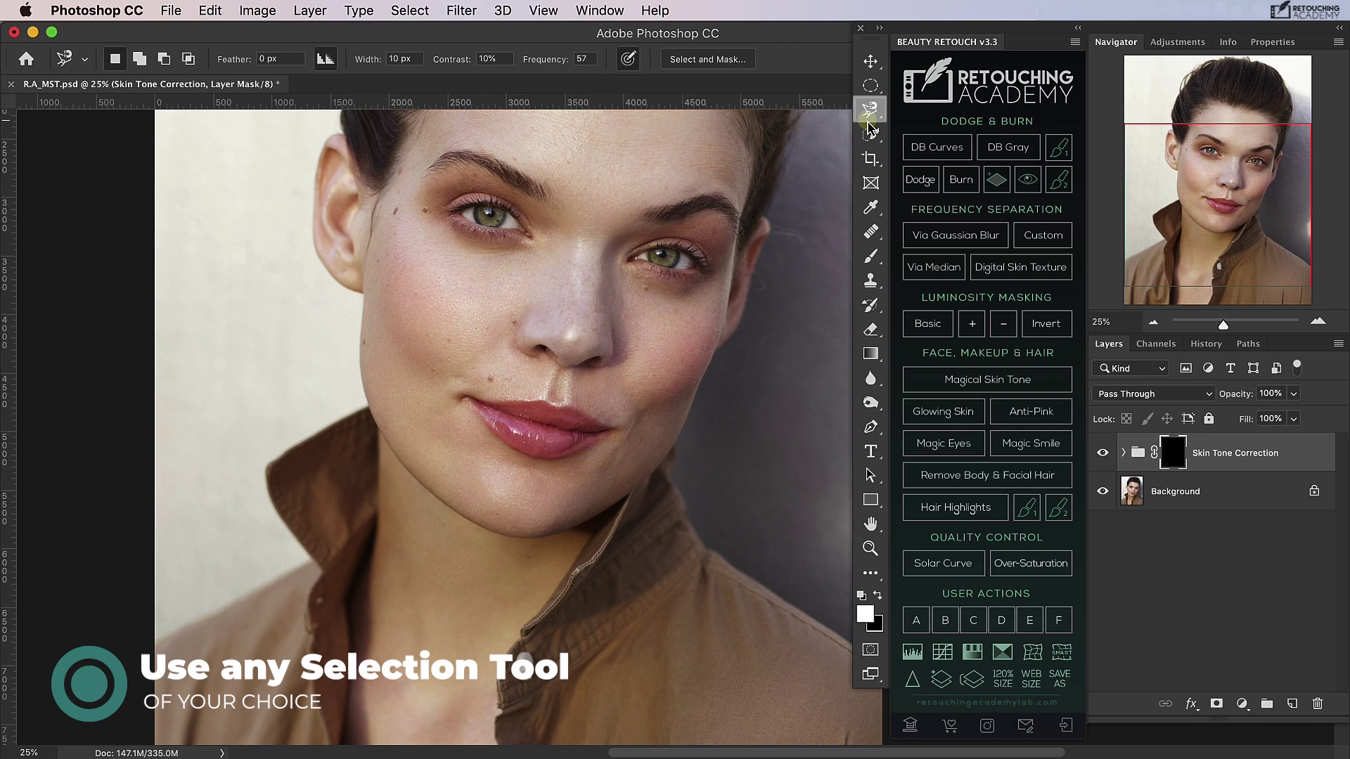
{"action": "left_click", "coordinate": [367, 655]}
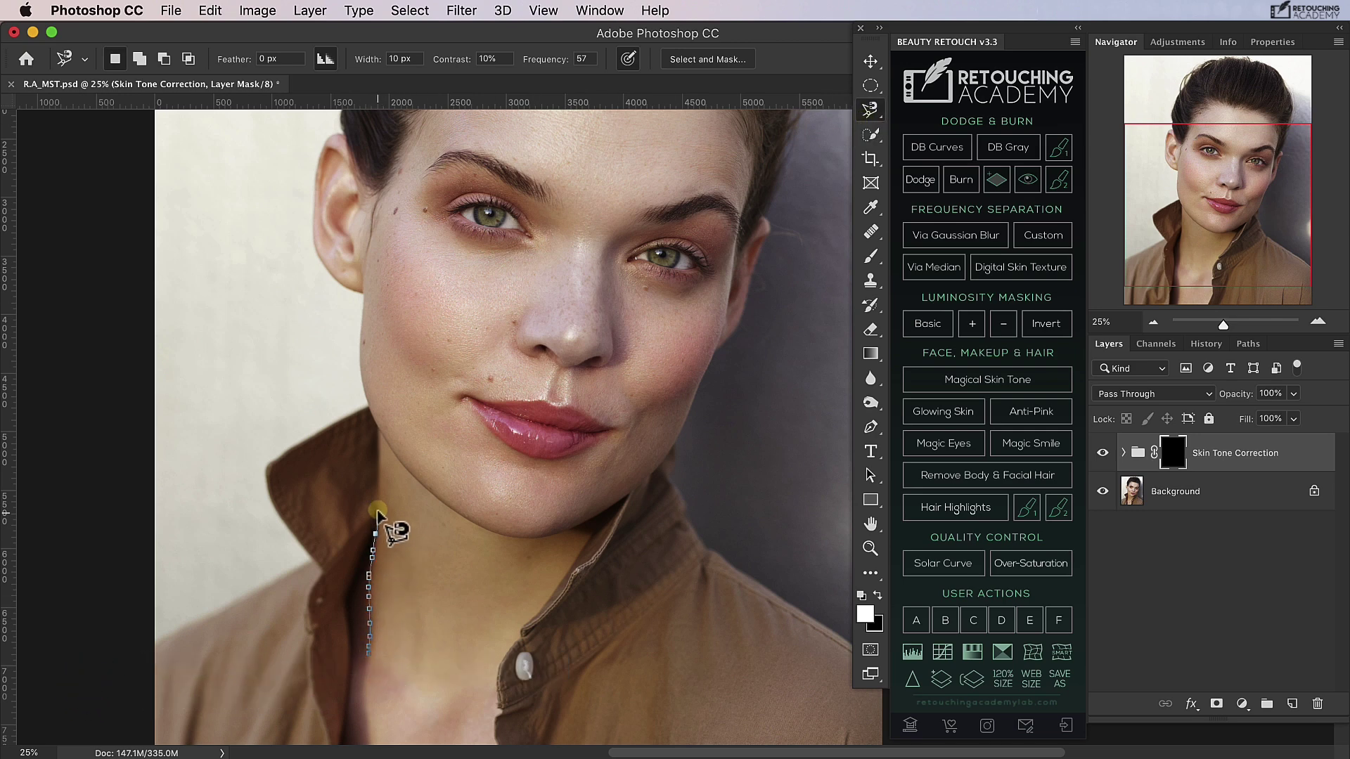
{"action": "mouse_move", "coordinate": [378, 431]}
{"action": "left_mouse_down"}
{"action": "mouse_move", "coordinate": [500, 532]}
{"action": "mouse_move", "coordinate": [581, 534]}
{"action": "mouse_move", "coordinate": [578, 558]}
{"action": "mouse_move", "coordinate": [503, 653]}
{"action": "mouse_move", "coordinate": [497, 687]}
{"action": "mouse_move", "coordinate": [446, 695]}
{"action": "mouse_move", "coordinate": [372, 665]}
{"action": "left_mouse_up"}
{"action": "left_click", "coordinate": [370, 658]}
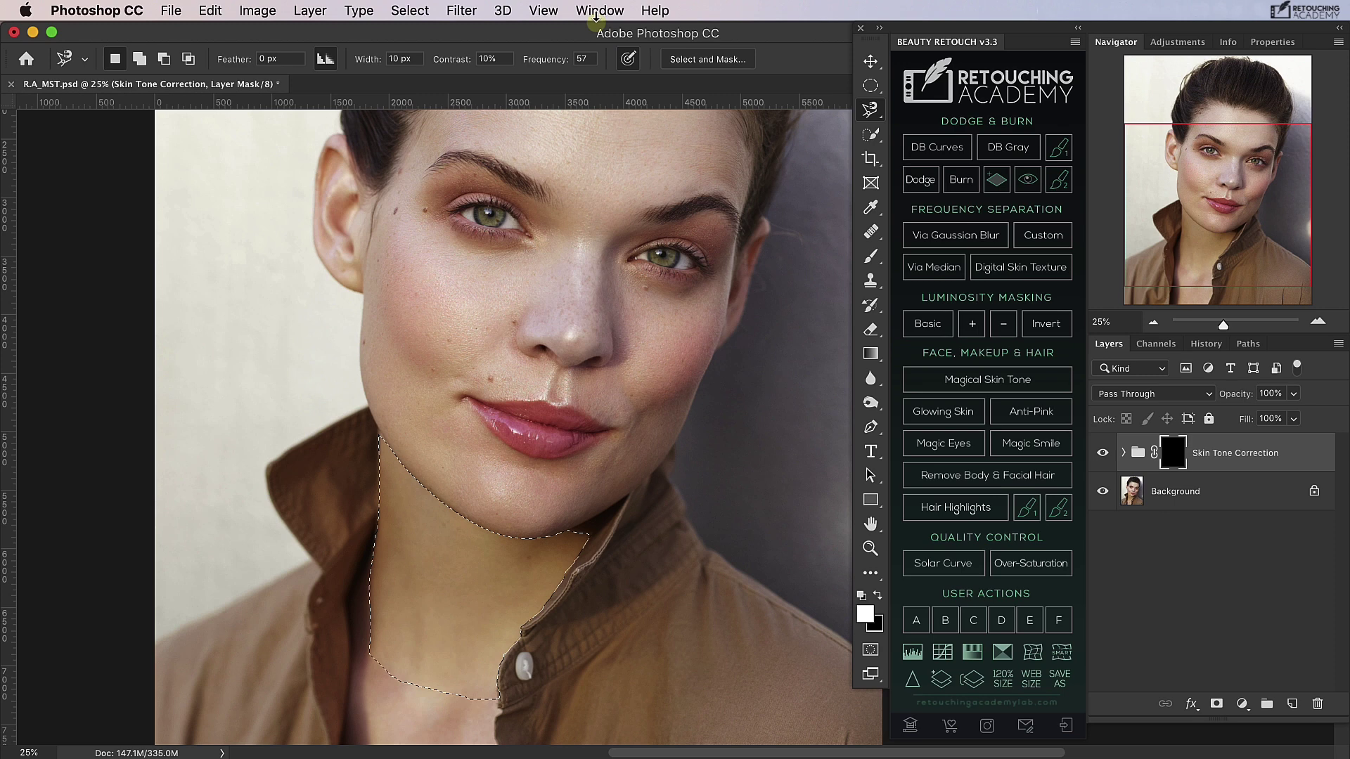
Step: Feather the neck selection by 2 pixels
{"action": "left_click", "coordinate": [412, 11]}
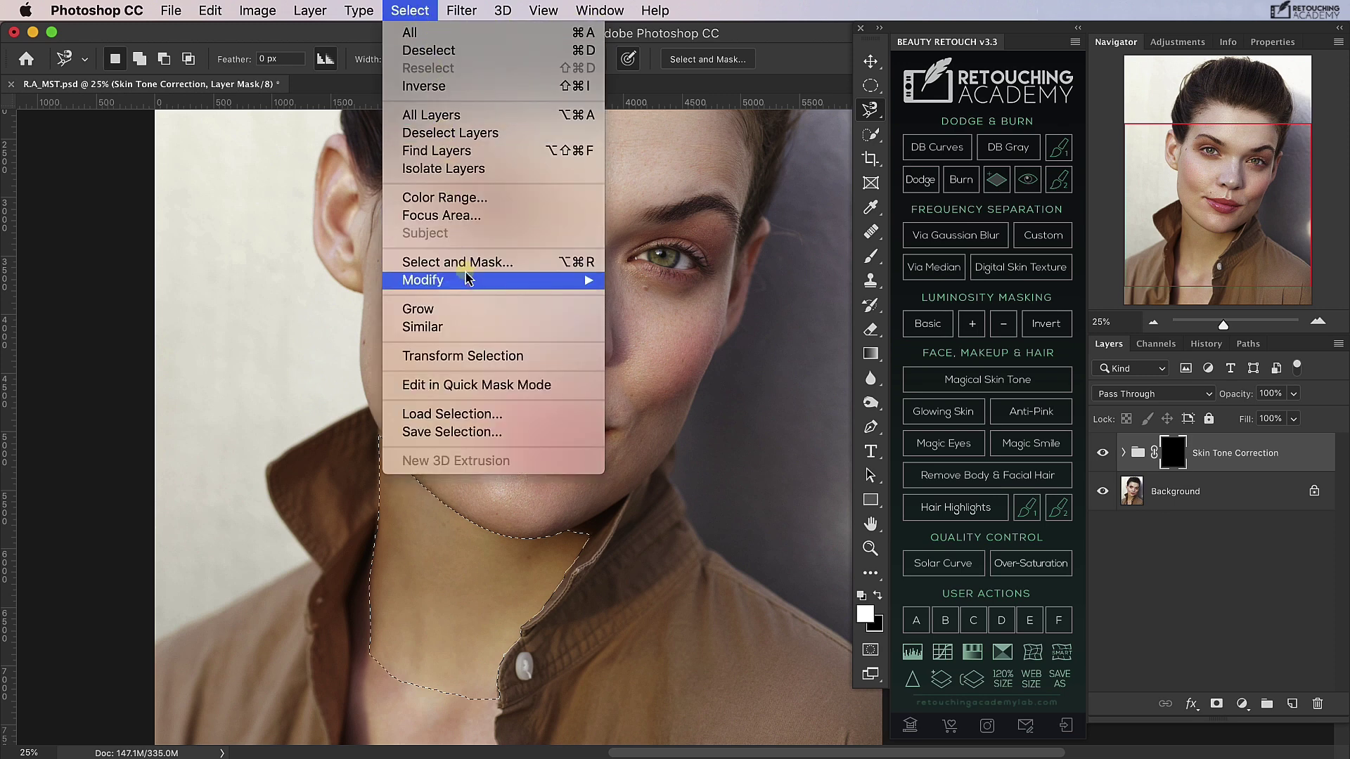
{"action": "mouse_move", "coordinate": [467, 281]}
{"action": "left_click", "coordinate": [642, 353]}
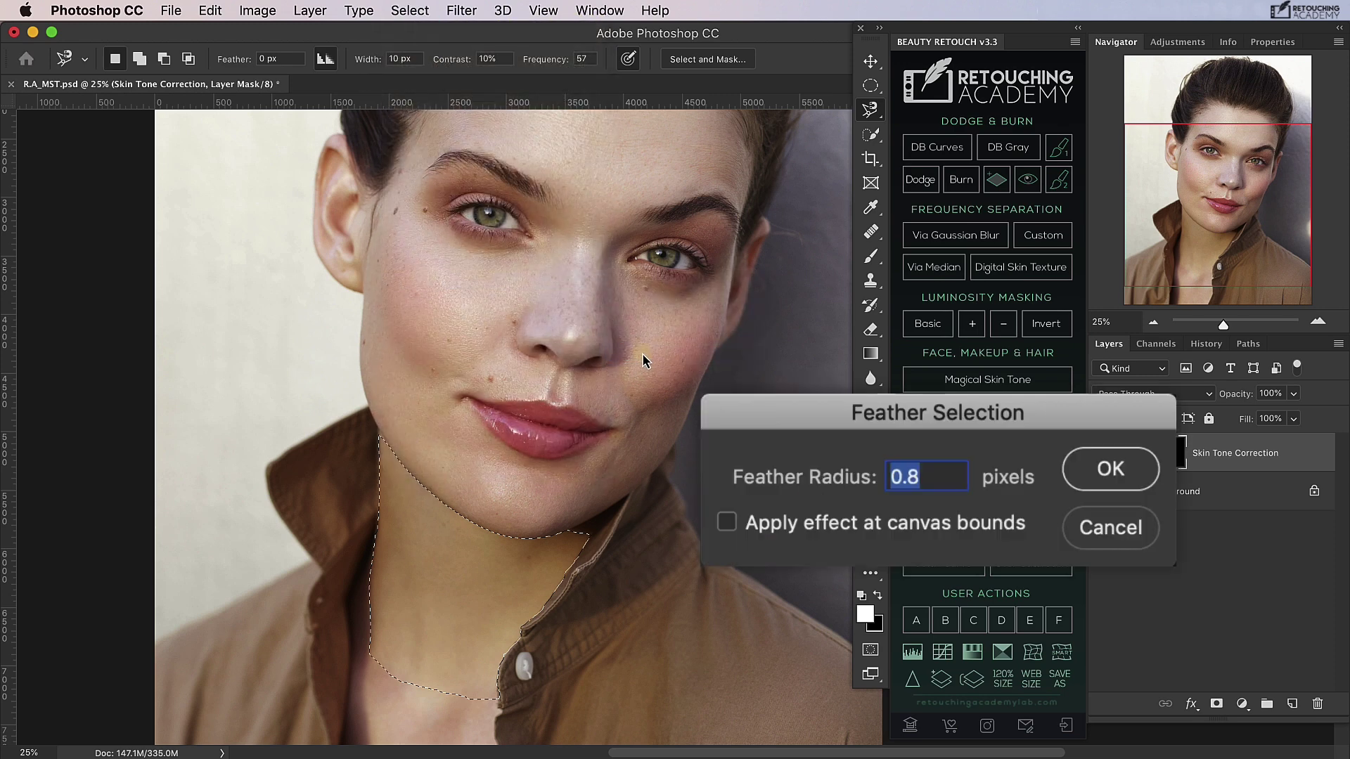
{"action": "key", "text": "BackSpace"}
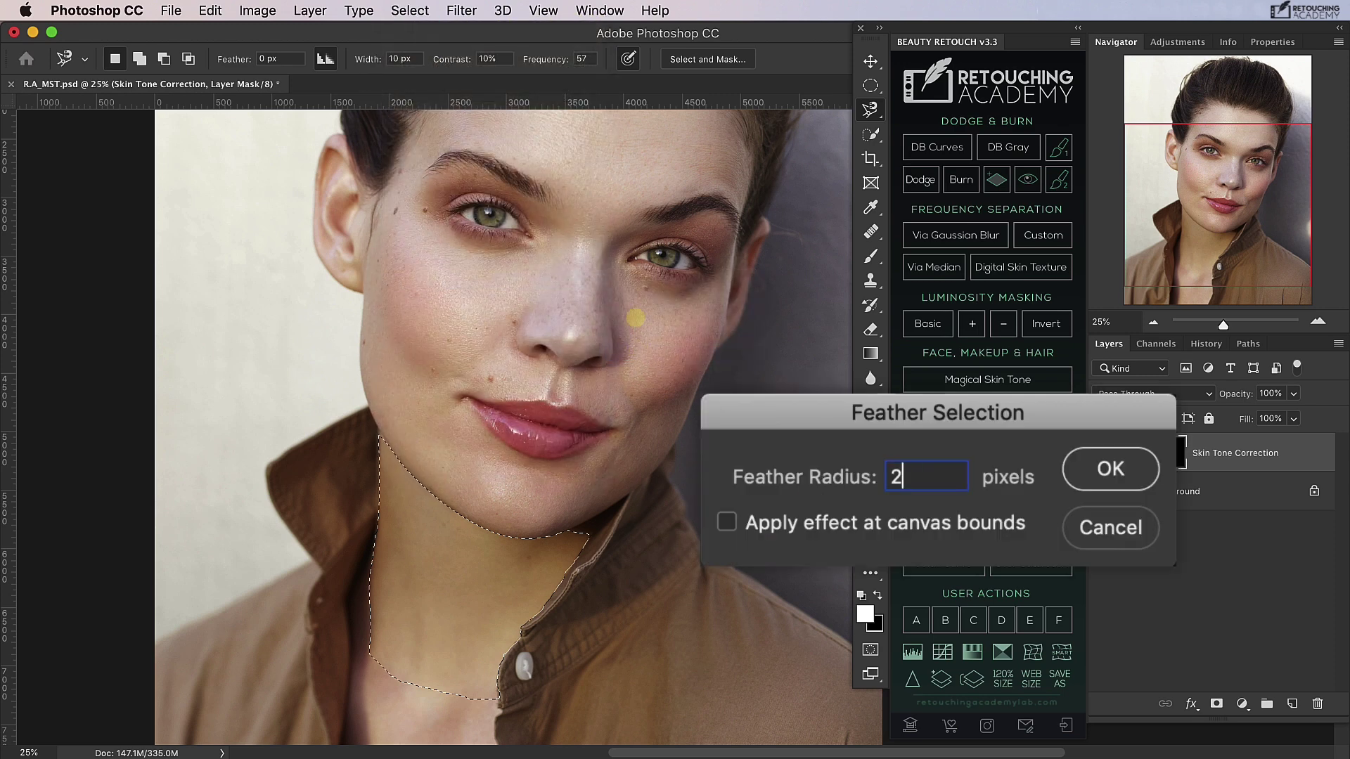
{"action": "key", "text": "Return"}
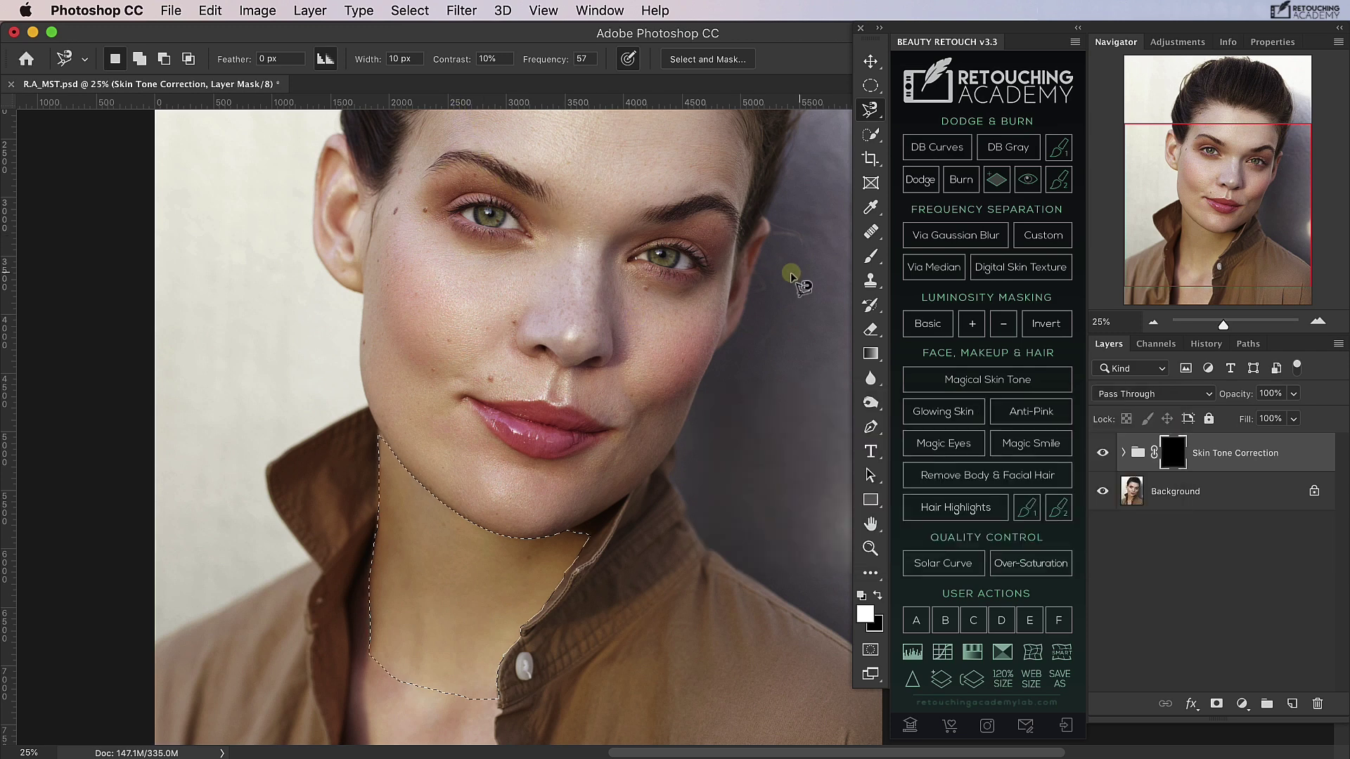
Step: Paint the neck white into the group's mask with an 807-pixel brush
{"action": "left_click", "coordinate": [868, 259]}
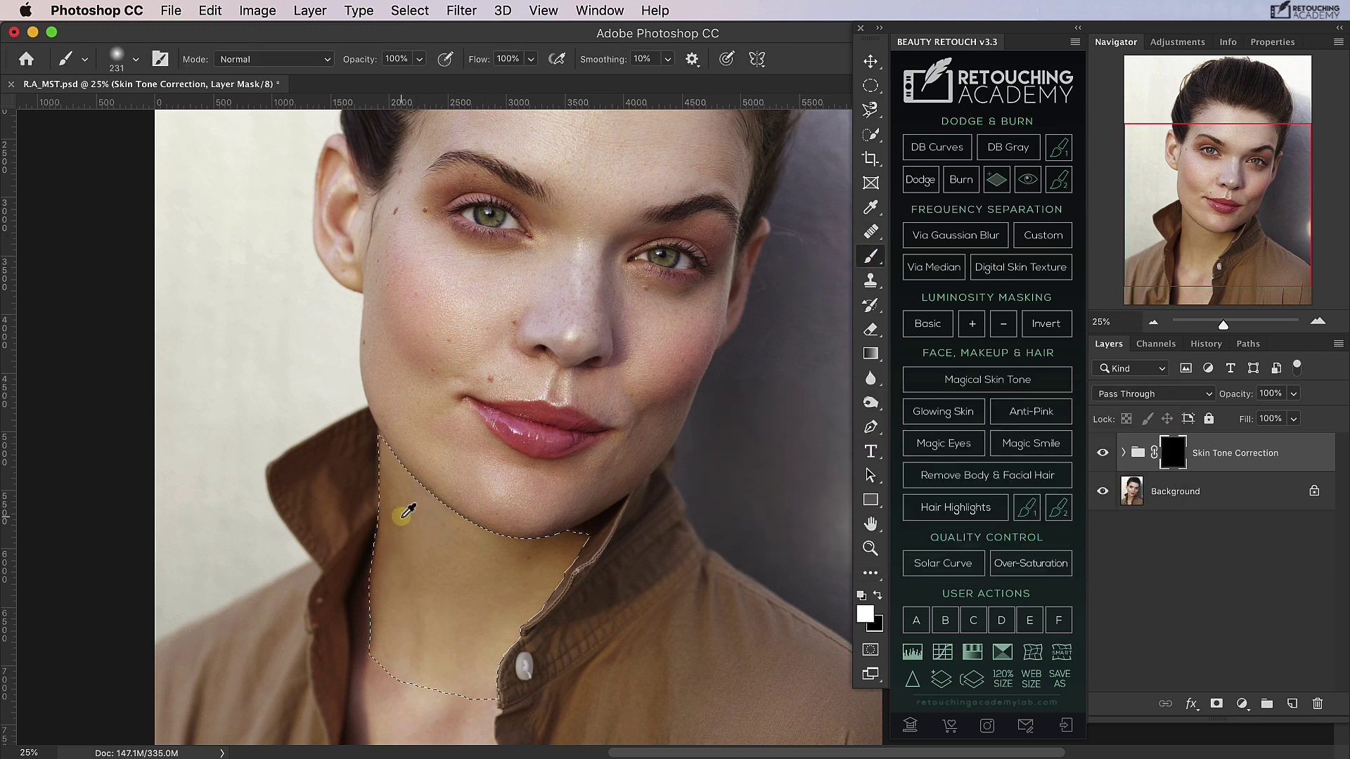
{"action": "left_click_drag", "start_coordinate": [396, 513], "coordinate": [457, 519]}
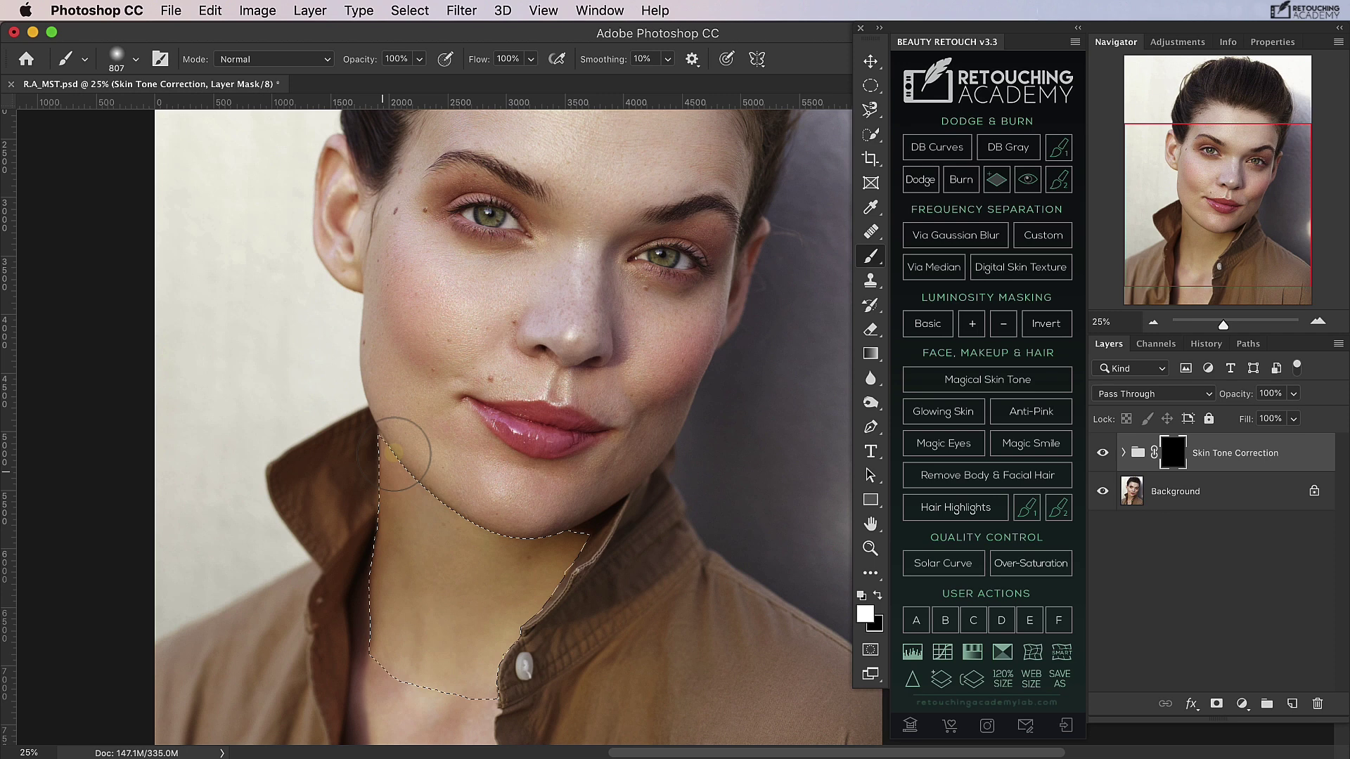
{"action": "mouse_move", "coordinate": [382, 480]}
{"action": "left_mouse_down"}
{"action": "mouse_move", "coordinate": [474, 453]}
{"action": "mouse_move", "coordinate": [526, 478]}
{"action": "mouse_move", "coordinate": [451, 562]}
{"action": "mouse_move", "coordinate": [386, 686]}
{"action": "mouse_move", "coordinate": [523, 640]}
{"action": "mouse_move", "coordinate": [445, 672]}
{"action": "mouse_move", "coordinate": [644, 520]}
{"action": "mouse_move", "coordinate": [530, 535]}
{"action": "mouse_move", "coordinate": [432, 524]}
{"action": "mouse_move", "coordinate": [353, 474]}
{"action": "mouse_move", "coordinate": [431, 582]}
{"action": "mouse_move", "coordinate": [479, 619]}
{"action": "mouse_move", "coordinate": [467, 688]}
{"action": "mouse_move", "coordinate": [576, 536]}
{"action": "left_mouse_up"}
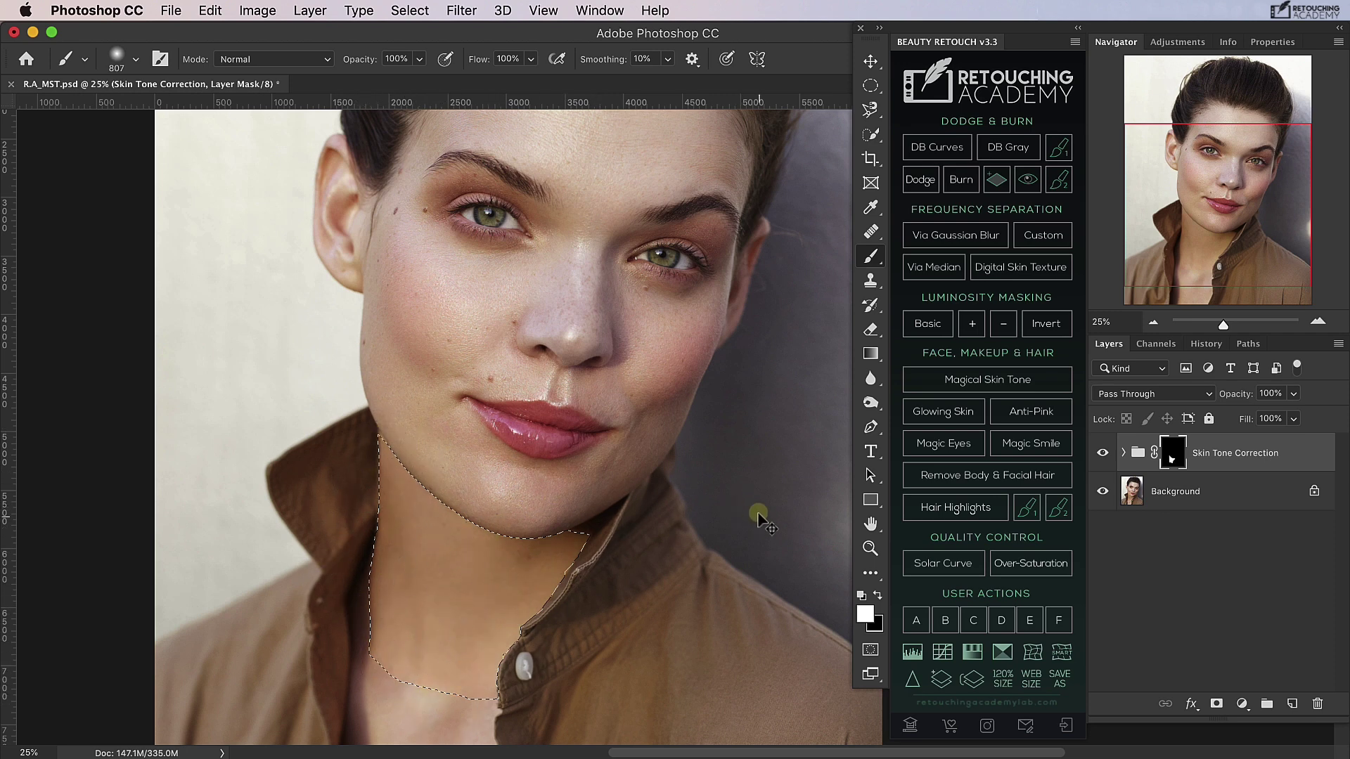
Step: Deselect the neck and expand the Skin Tone Correction group
{"action": "key", "text": "super+d"}
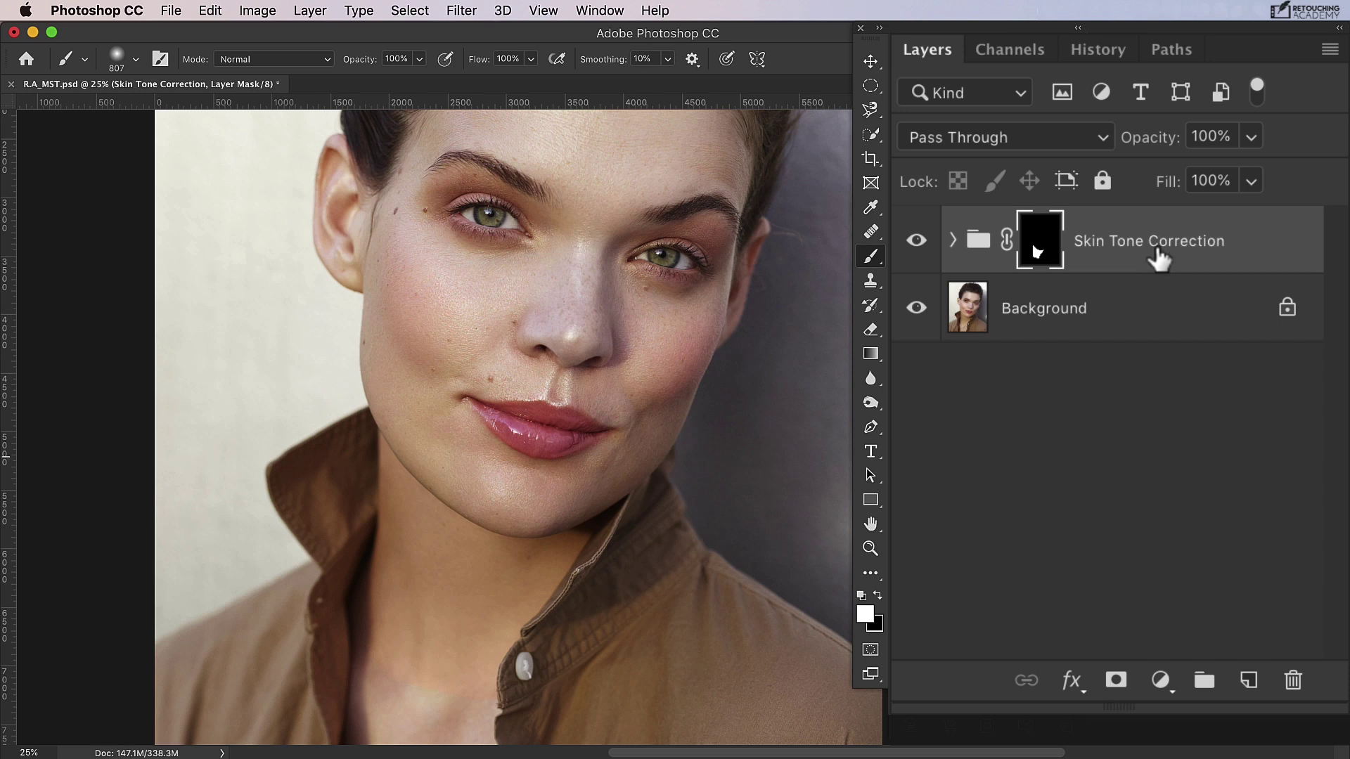
{"action": "left_click", "coordinate": [1007, 266]}
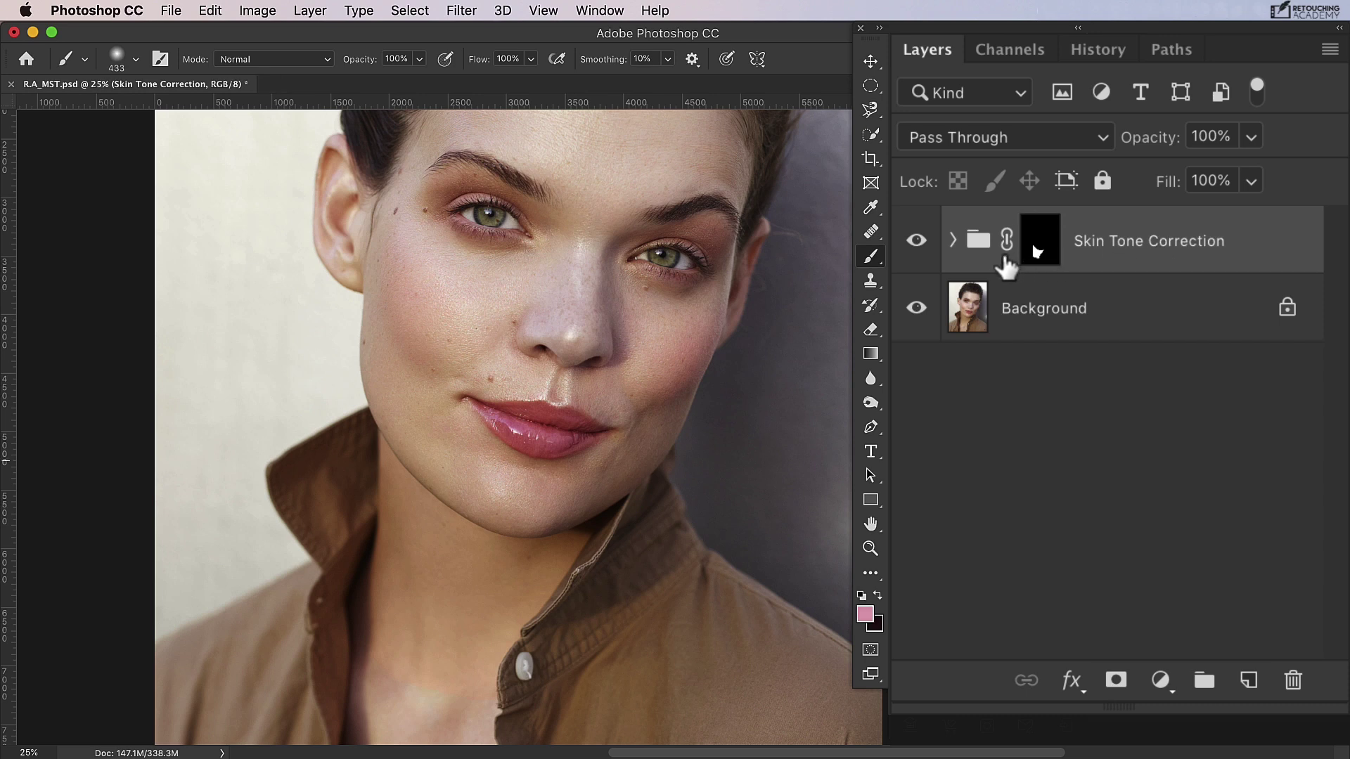
{"action": "left_click", "coordinate": [952, 240]}
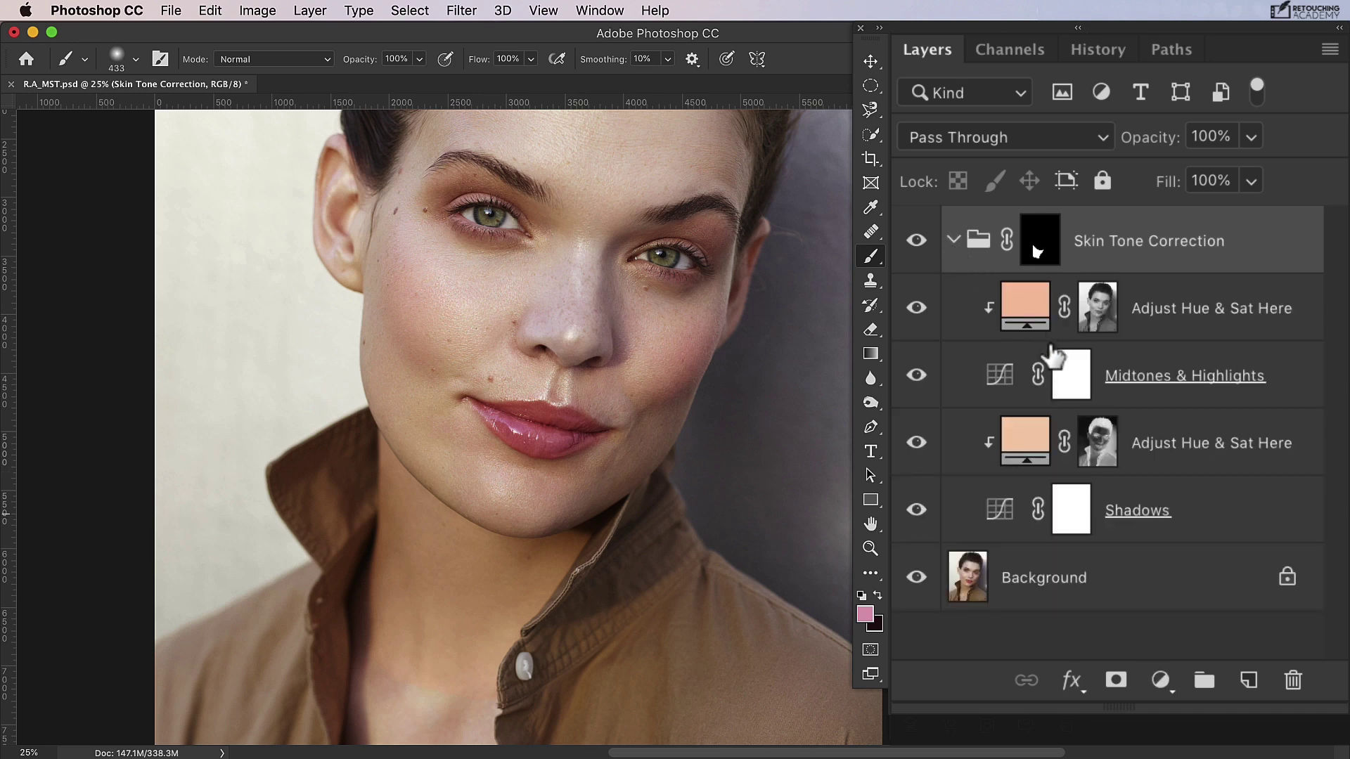
Step: View the upper and lower Adjust Hue & Sat Here masks alone, then select the upper layer
{"action": "left_click", "coordinate": [1019, 367]}
{"action": "left_click", "coordinate": [1019, 323], "text": "shift"}
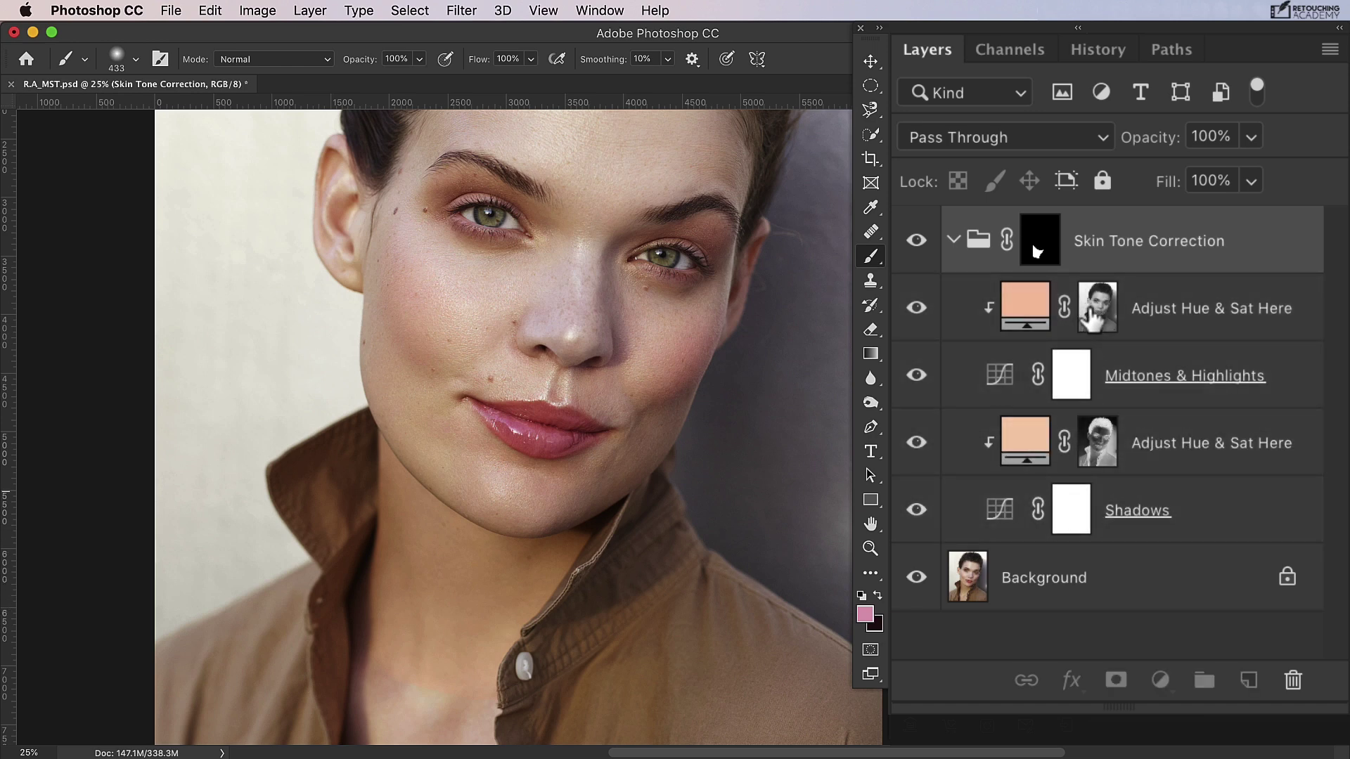
{"action": "left_click", "coordinate": [1094, 317], "text": "alt"}
{"action": "left_click", "coordinate": [1094, 318], "text": "alt"}
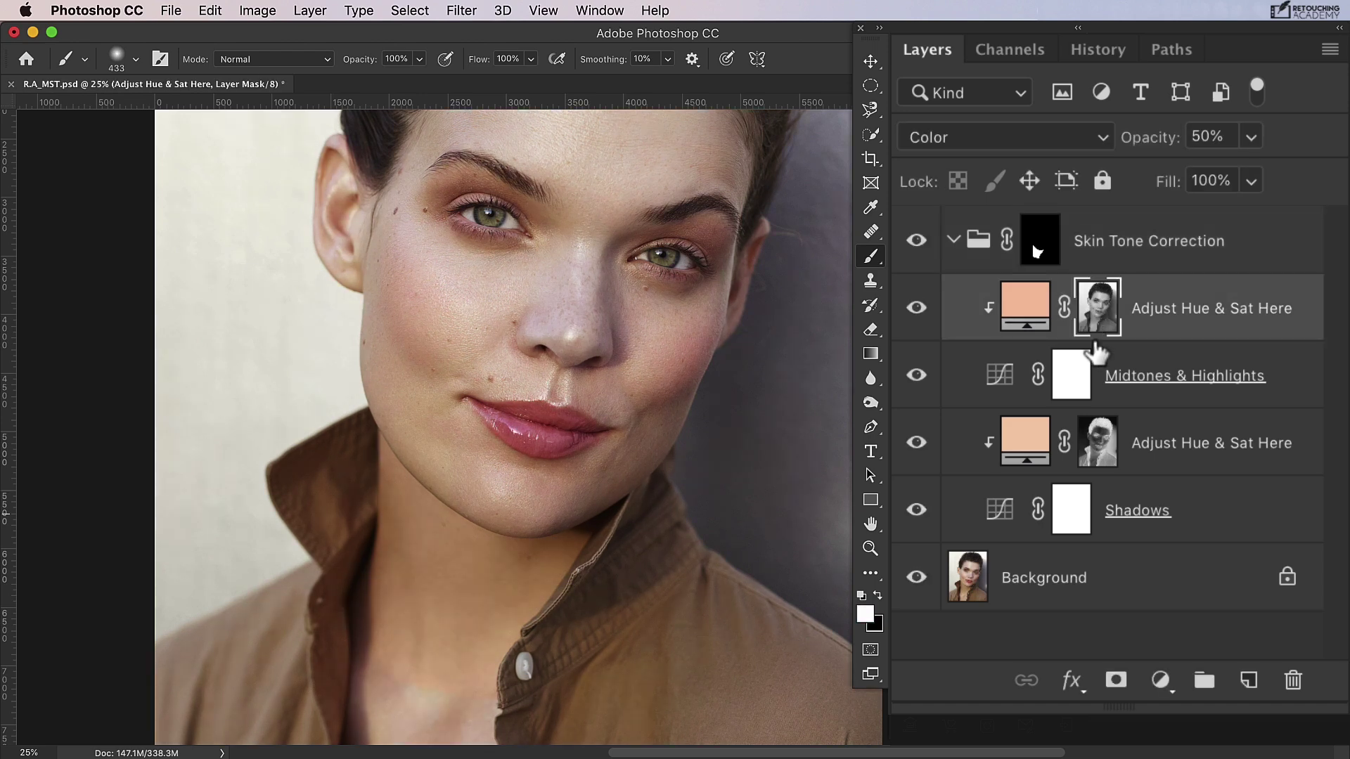
{"action": "left_click", "coordinate": [1097, 455]}
{"action": "left_click", "coordinate": [1098, 456], "text": "alt"}
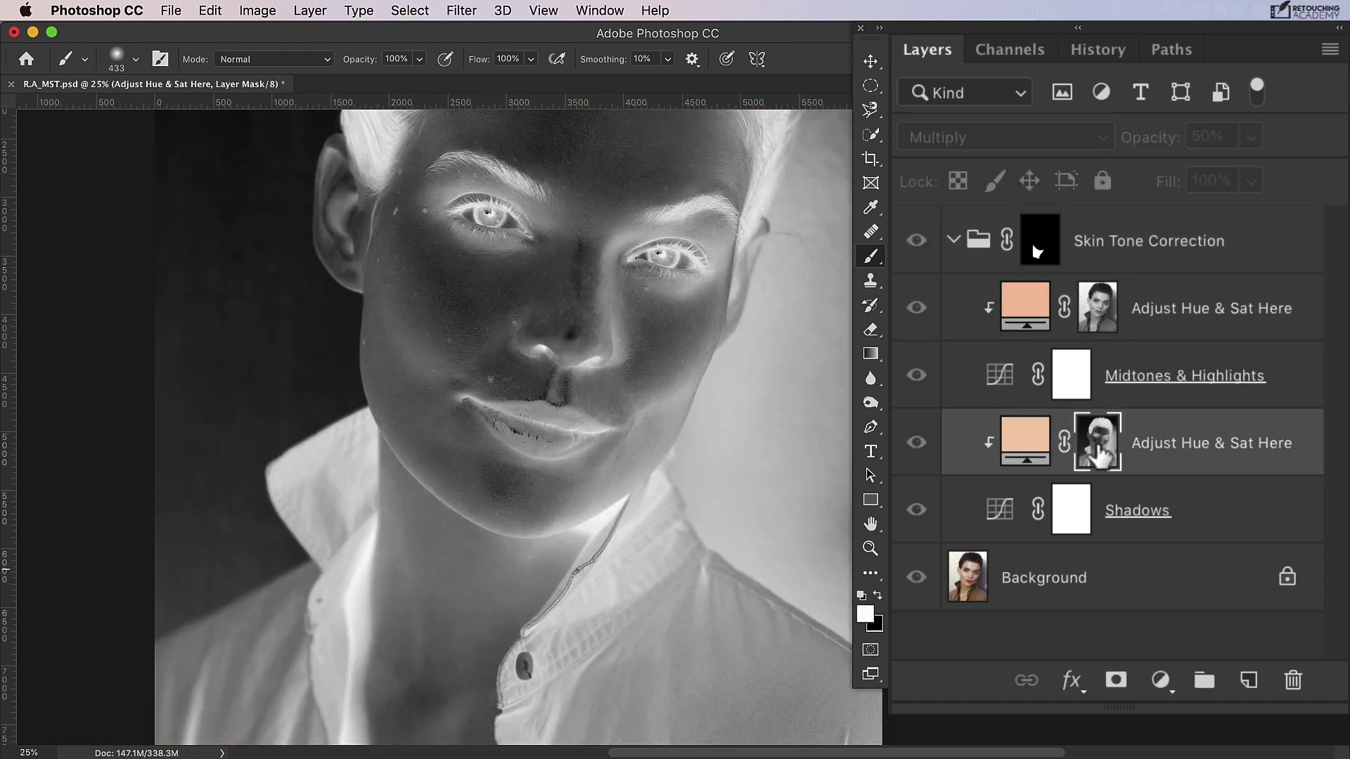
{"action": "left_click", "coordinate": [1098, 455], "text": "alt"}
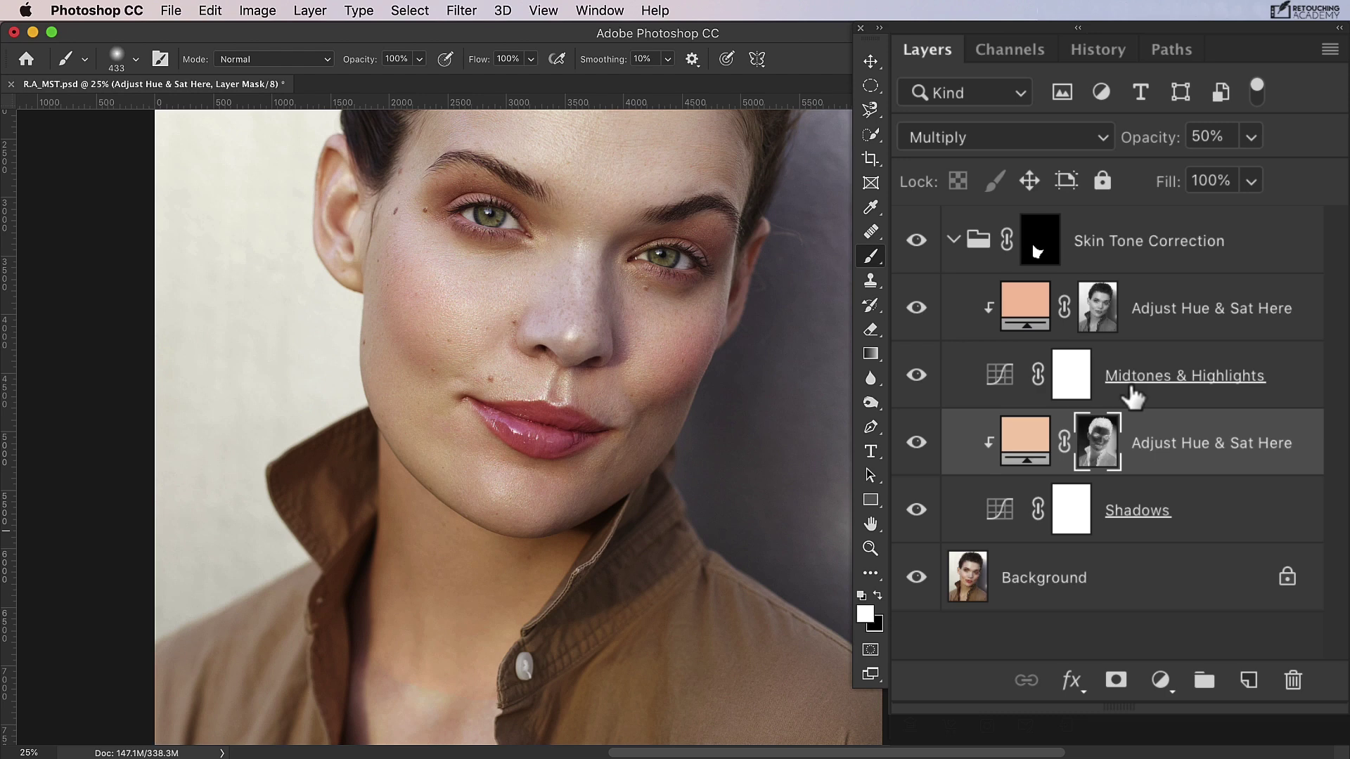
{"action": "left_click", "coordinate": [1164, 323]}
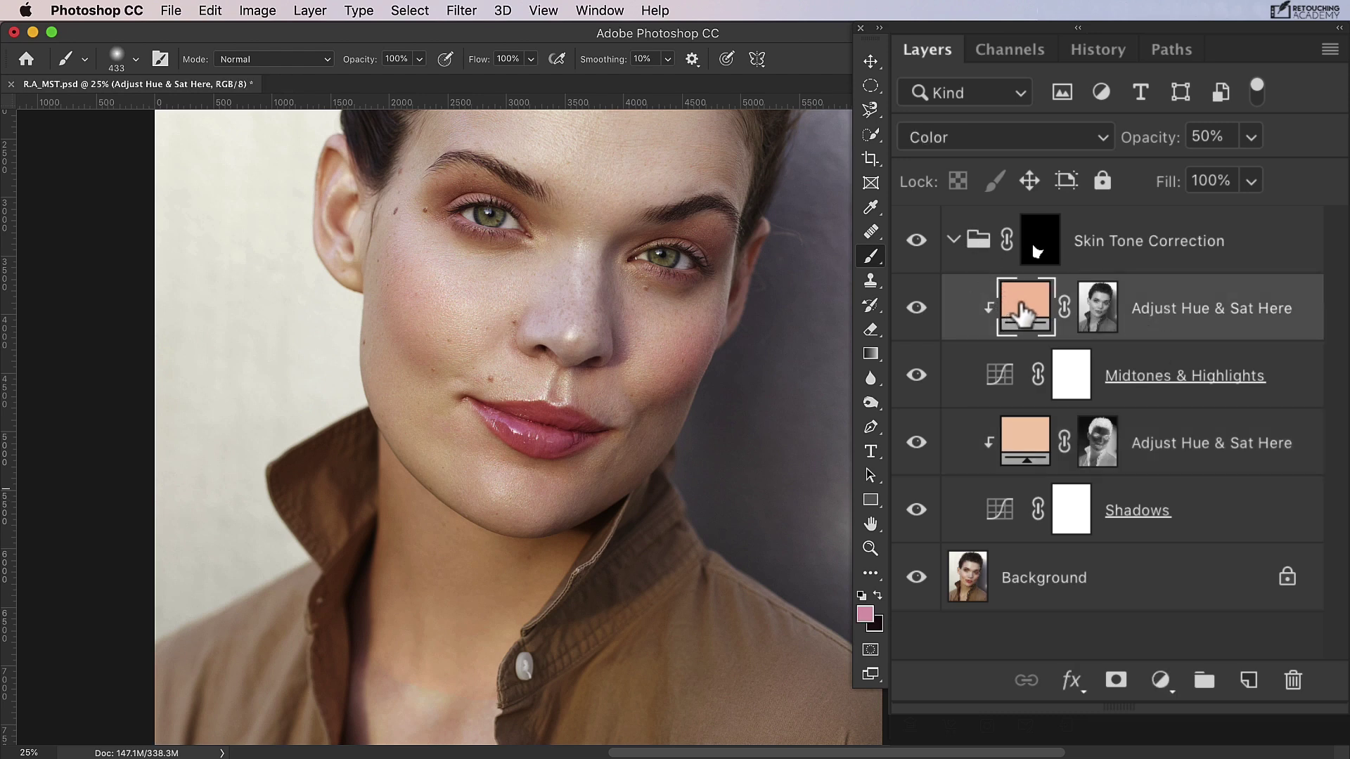
Step: Change the upper Adjust Hue & Sat Here fill colour to pale skin tone #f1dcd0
{"action": "double_click", "coordinate": [1015, 309]}
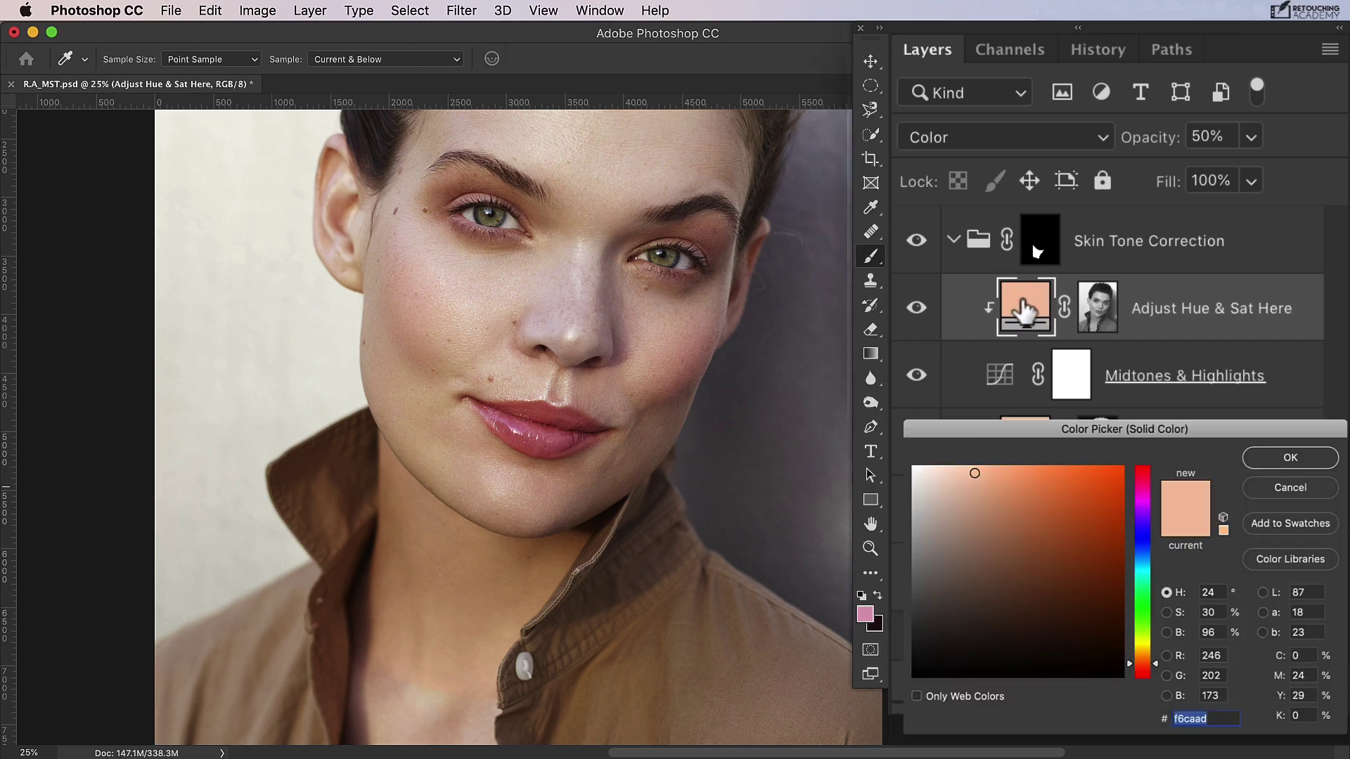
{"action": "left_click_drag", "start_coordinate": [1130, 430], "coordinate": [1098, 148]}
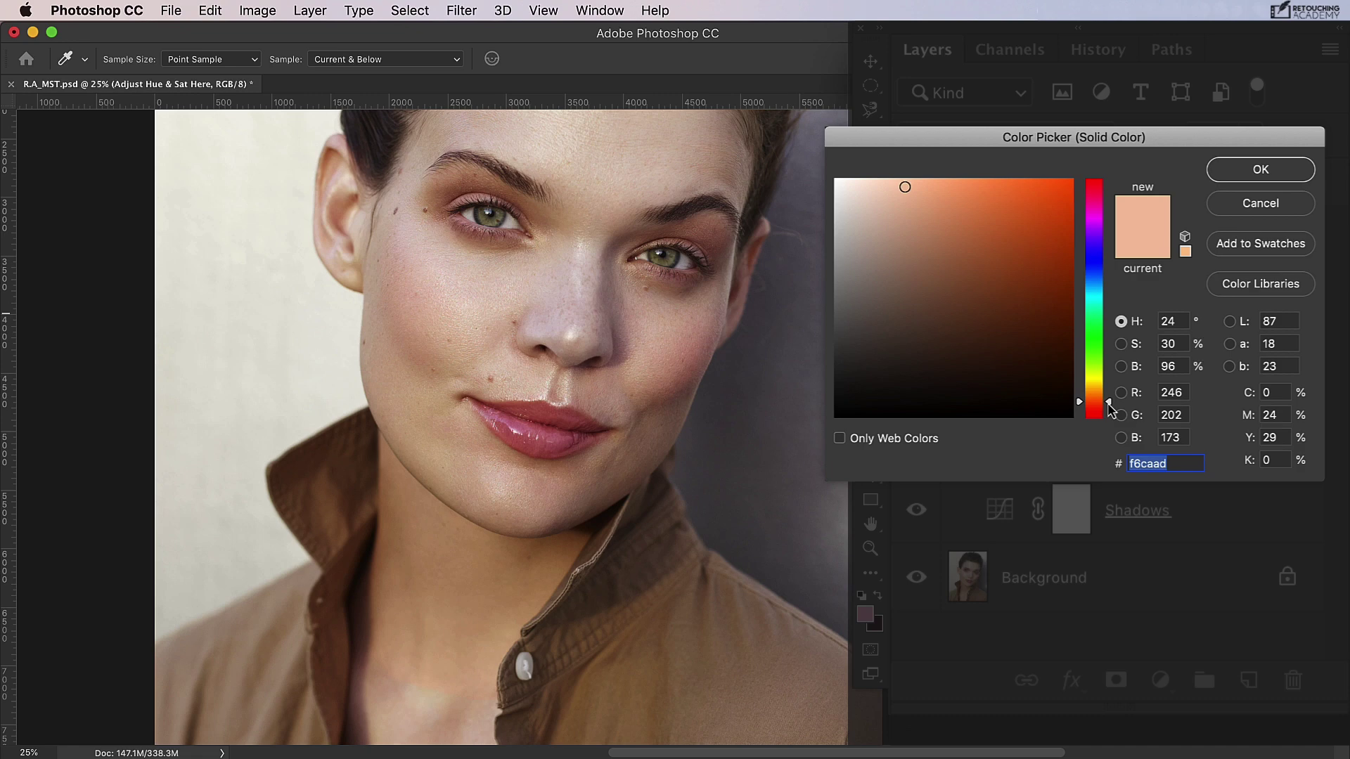
{"action": "mouse_move", "coordinate": [1108, 404]}
{"action": "left_mouse_down"}
{"action": "mouse_move", "coordinate": [1109, 377]}
{"action": "mouse_move", "coordinate": [1106, 398]}
{"action": "left_mouse_up"}
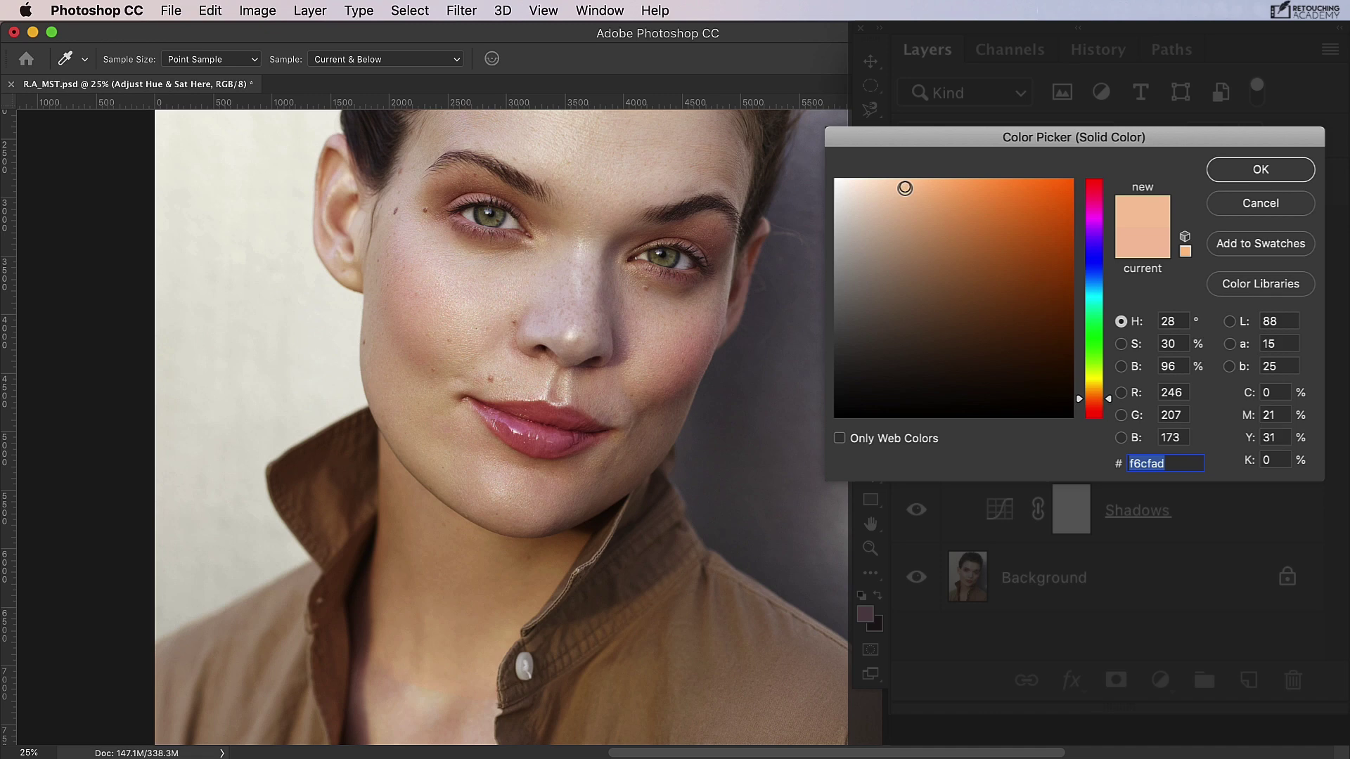
{"action": "left_click_drag", "start_coordinate": [935, 191], "coordinate": [993, 191]}
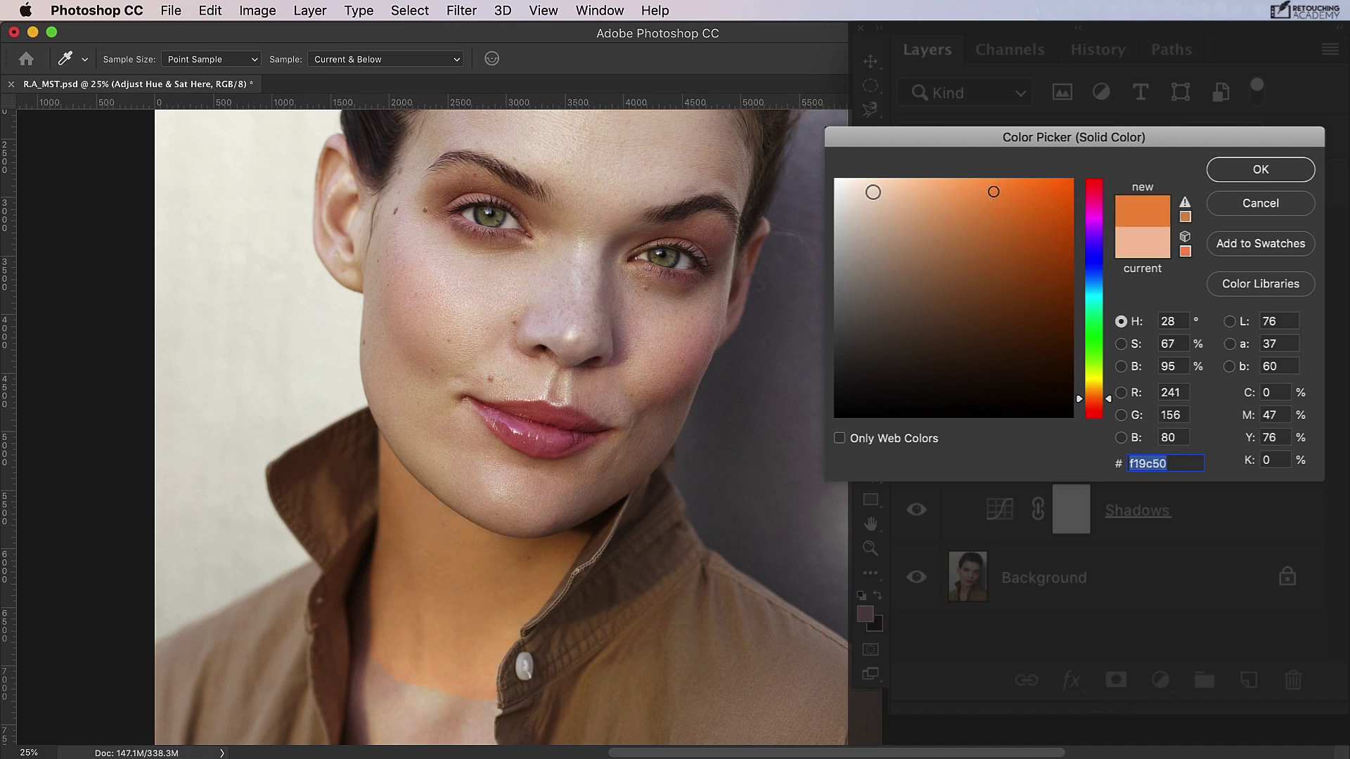
{"action": "left_click", "coordinate": [872, 192]}
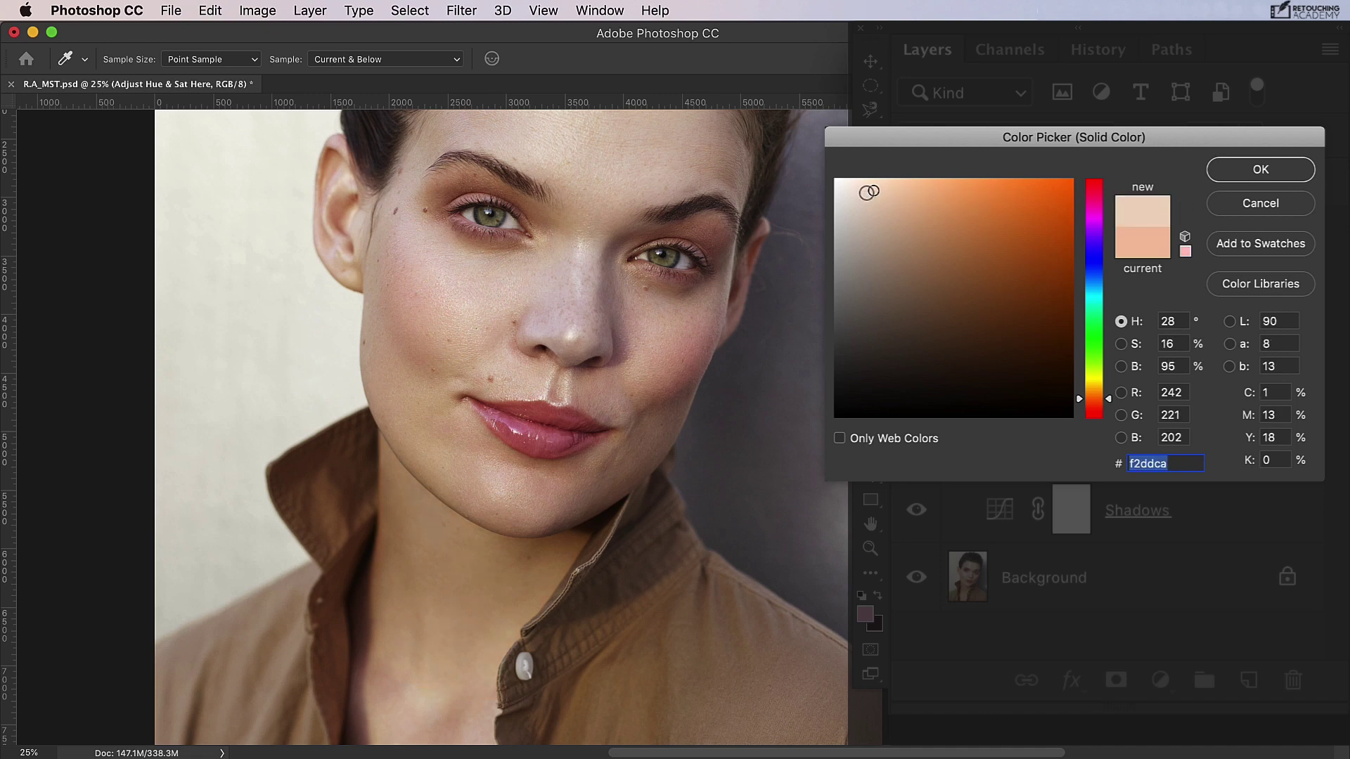
{"action": "left_click_drag", "start_coordinate": [867, 192], "coordinate": [866, 192]}
{"action": "left_click_drag", "start_coordinate": [1110, 405], "coordinate": [1108, 403]}
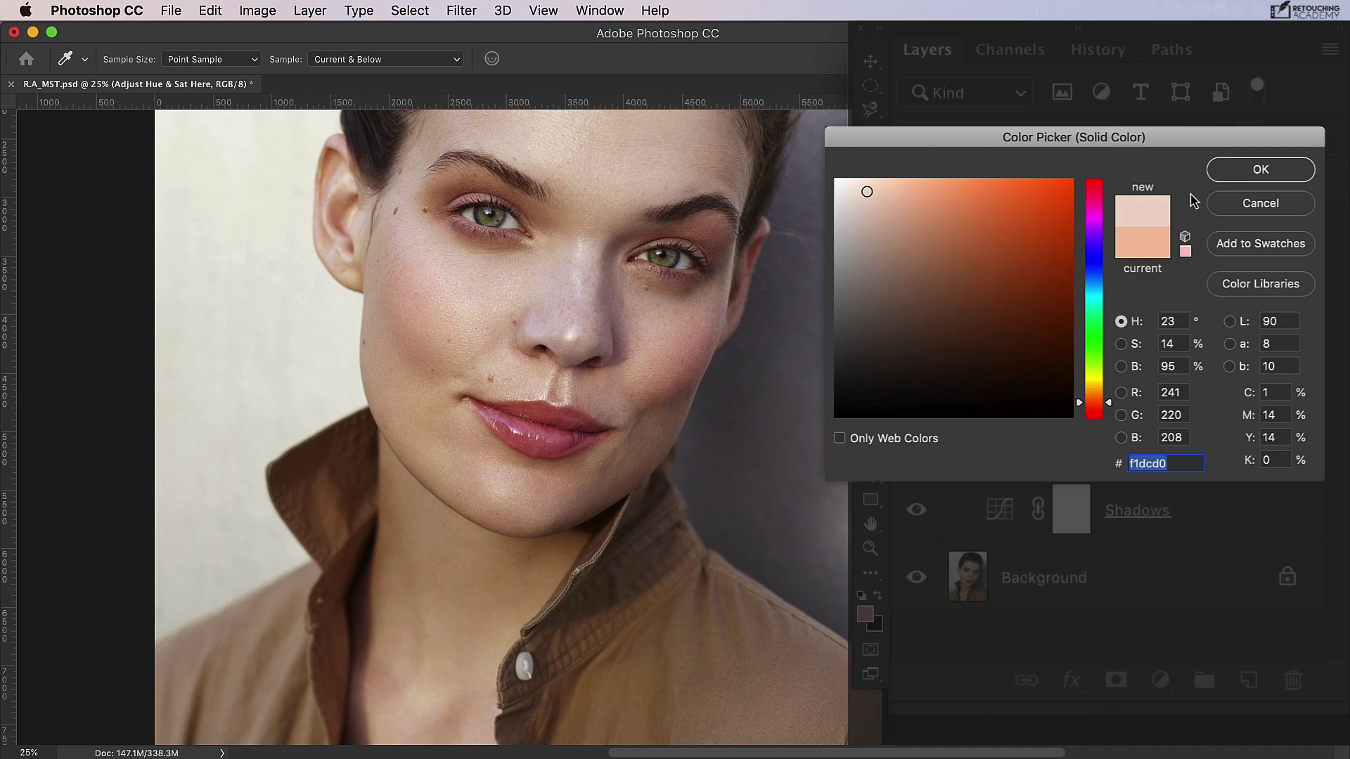
{"action": "left_click", "coordinate": [1235, 175]}
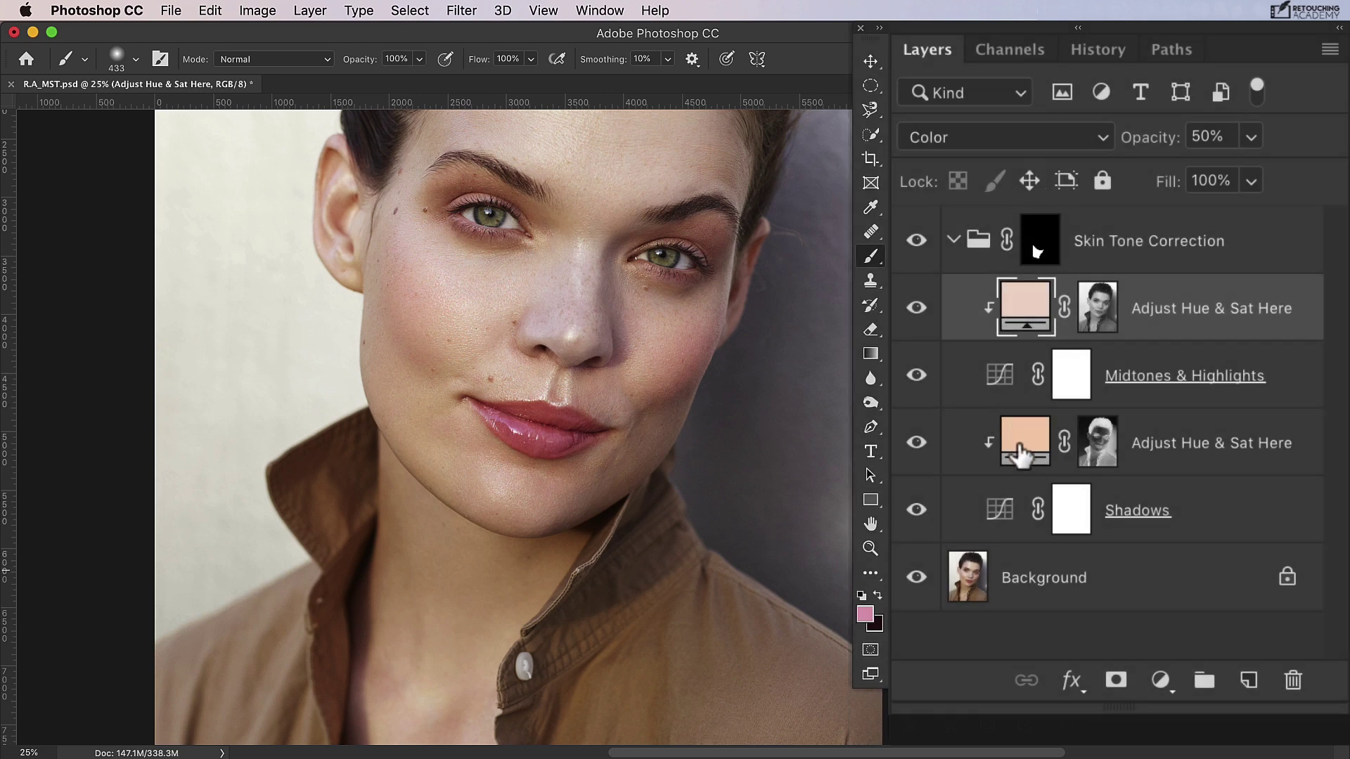
Step: Change the lower Adjust Hue & Sat Here fill colour to pale pink #ecd3c6
{"action": "left_click", "coordinate": [1023, 456]}
{"action": "double_click", "coordinate": [1023, 456]}
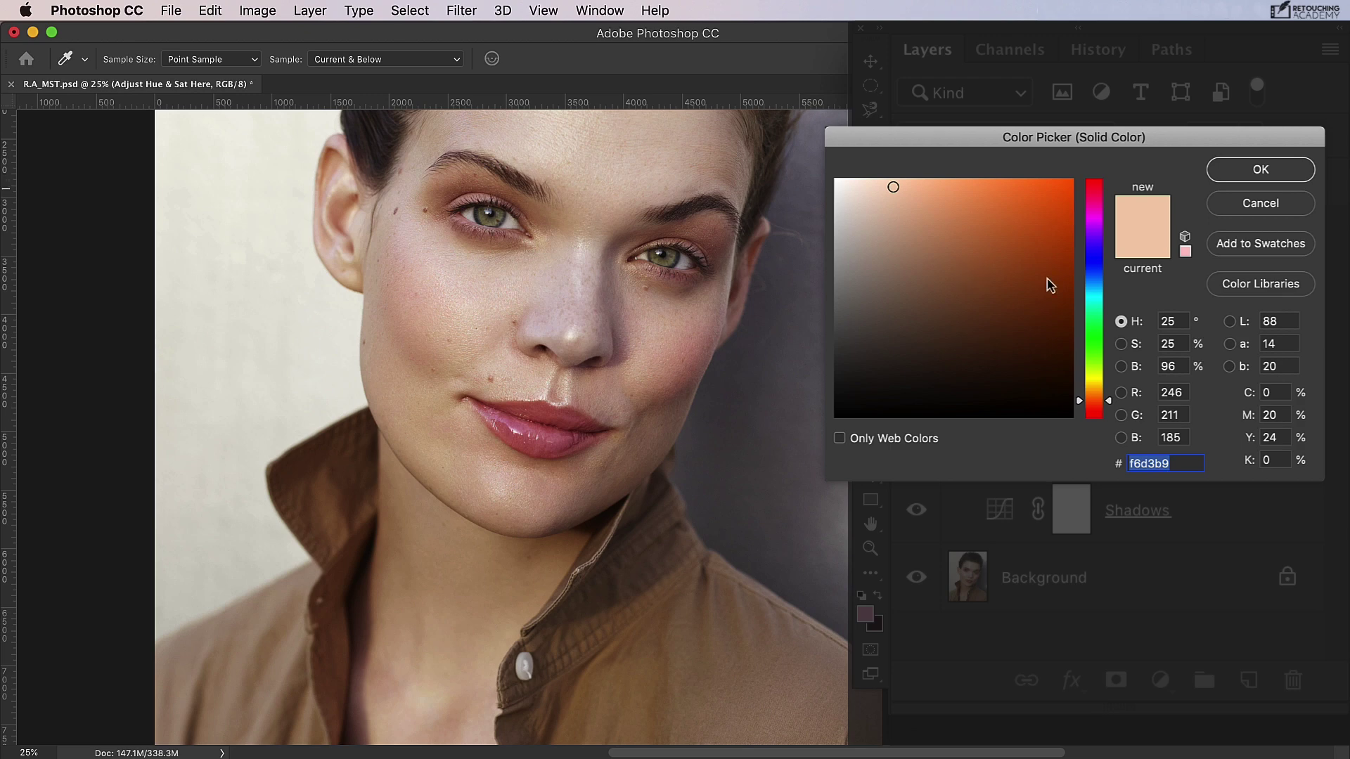
{"action": "left_click_drag", "start_coordinate": [1110, 407], "coordinate": [1106, 404]}
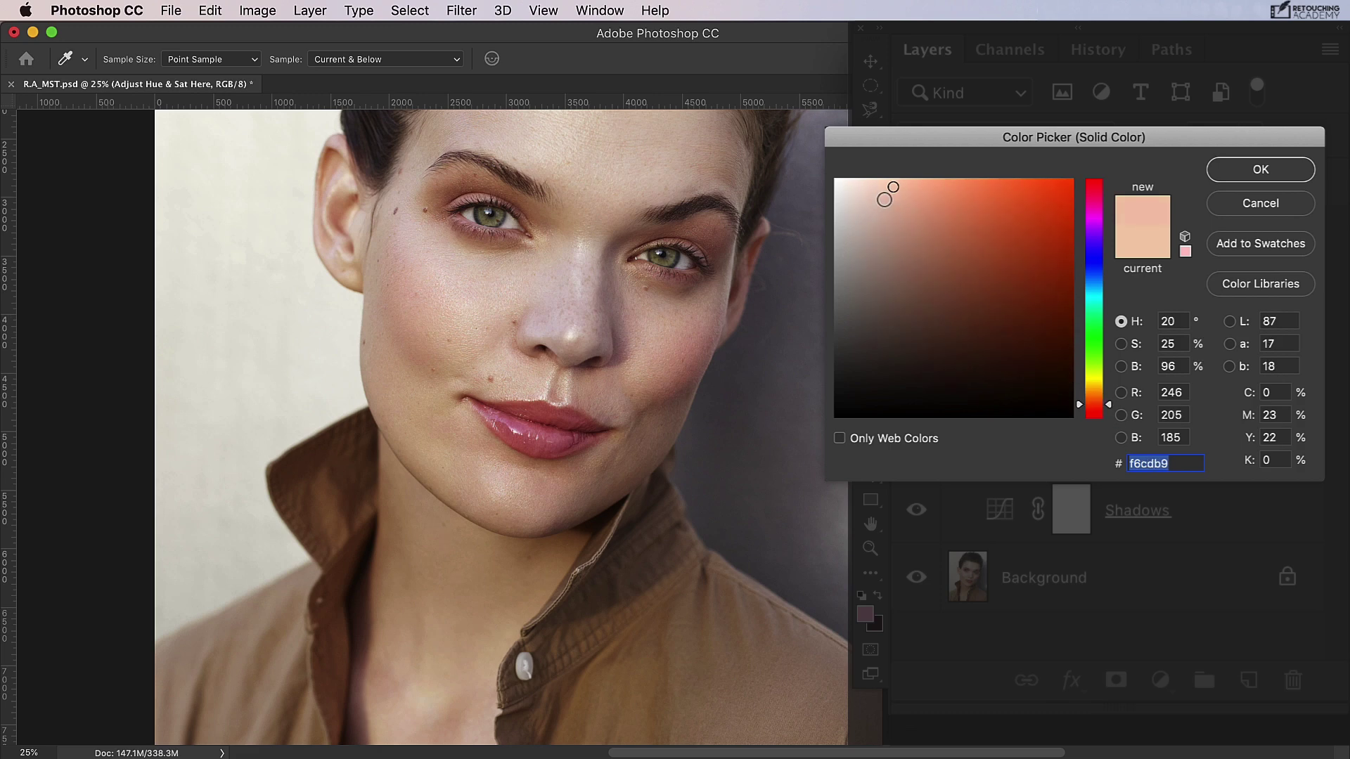
{"action": "left_click_drag", "start_coordinate": [880, 195], "coordinate": [874, 197]}
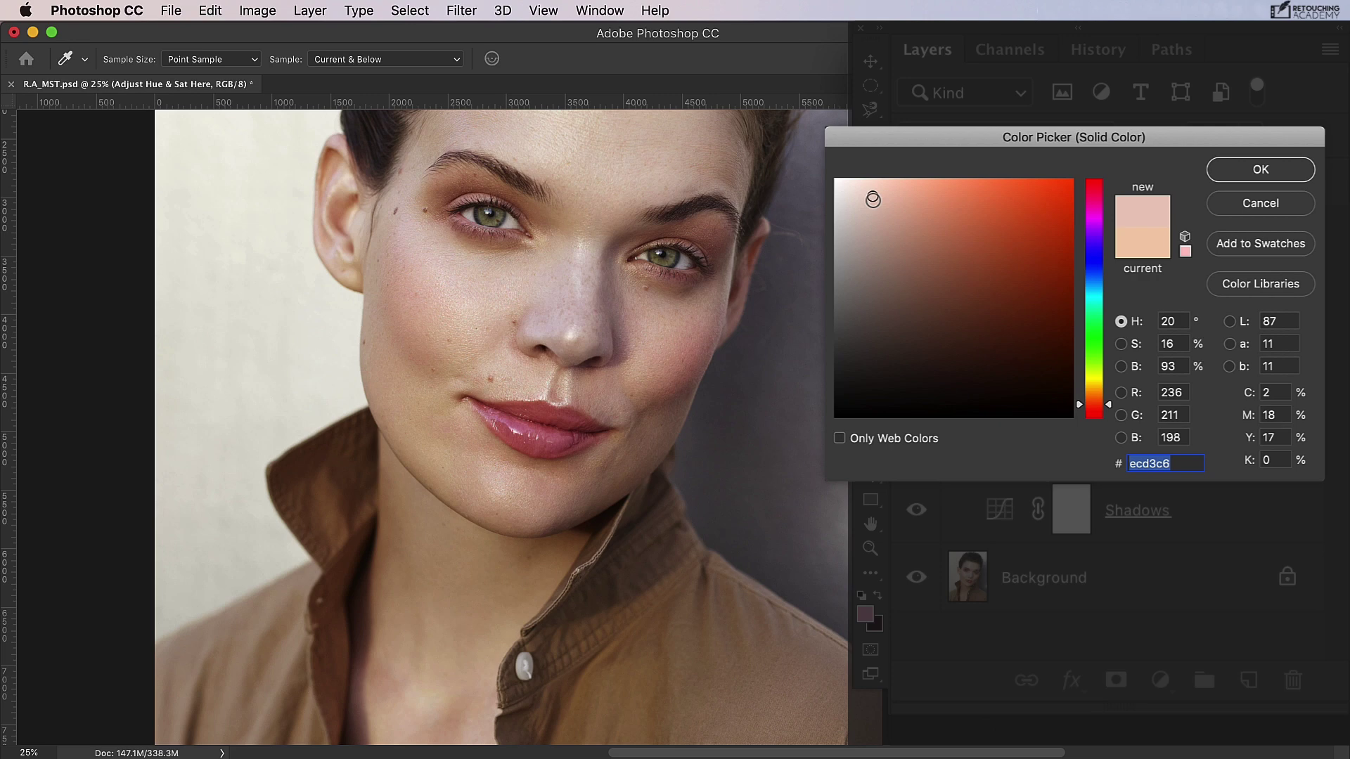
{"action": "left_click", "coordinate": [1216, 170]}
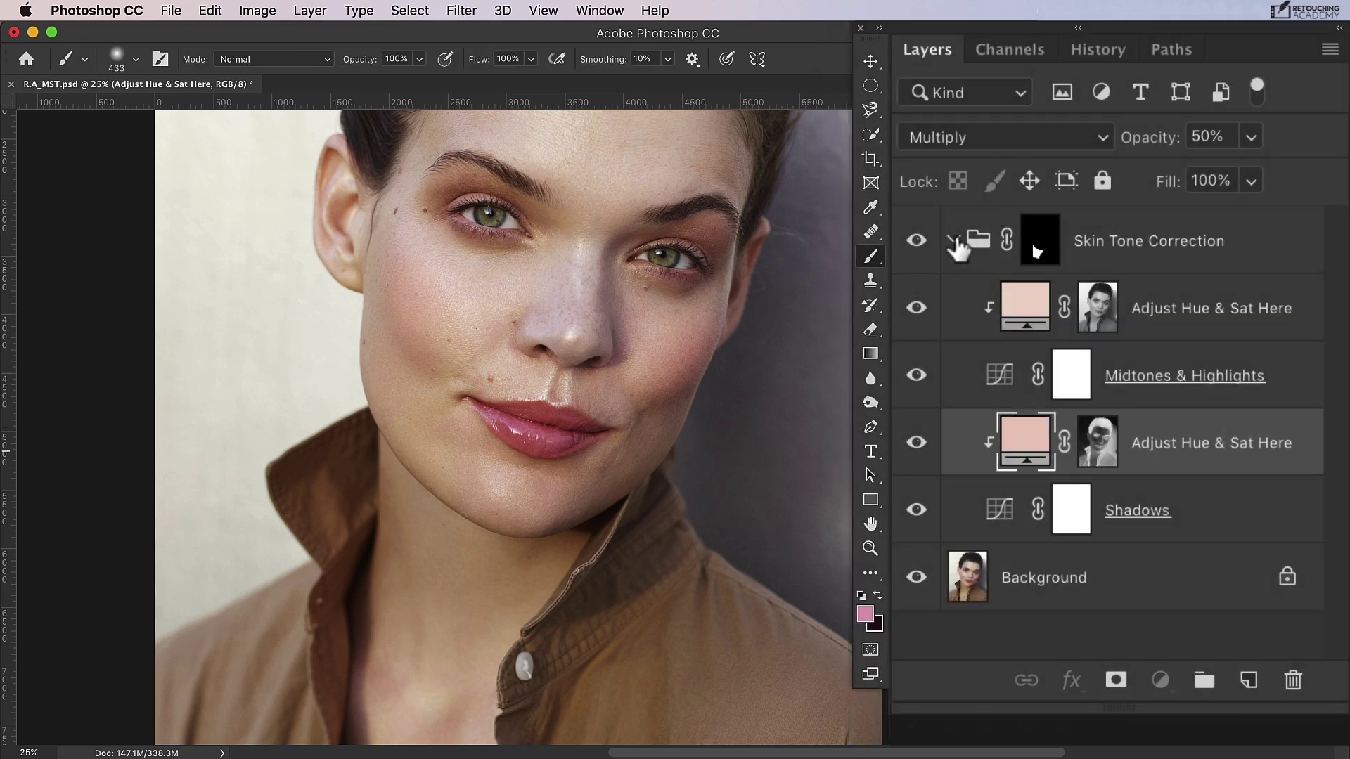
Step: Collapse the Skin Tone Correction group and toggle its visibility to compare before and after
{"action": "left_click", "coordinate": [953, 243]}
{"action": "left_click", "coordinate": [917, 243]}
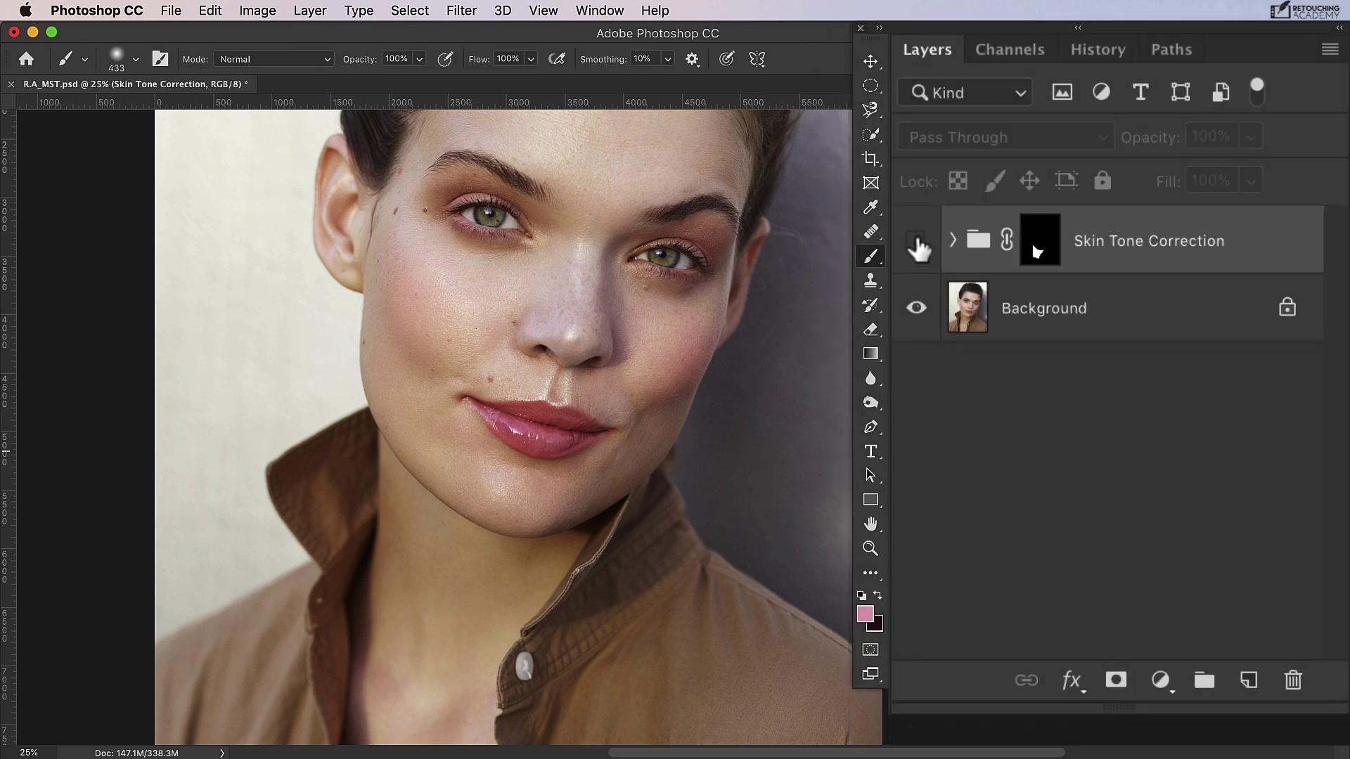
{"action": "left_click", "coordinate": [917, 242]}
{"action": "left_click", "coordinate": [917, 243]}
{"action": "left_click", "coordinate": [917, 242]}
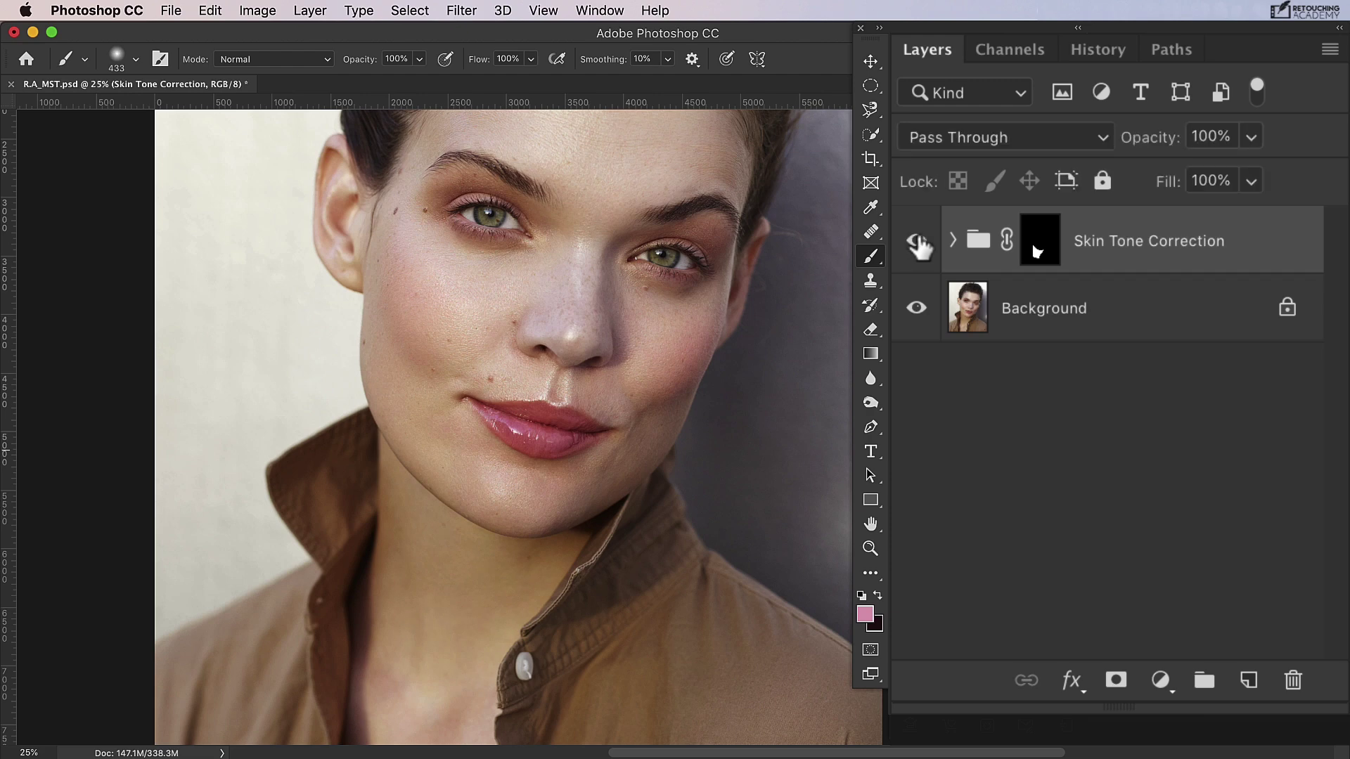
{"action": "left_click", "coordinate": [918, 242]}
{"action": "left_click", "coordinate": [918, 243]}
{"action": "left_click", "coordinate": [916, 239]}
{"action": "left_click", "coordinate": [915, 239]}
{"action": "left_click", "coordinate": [917, 245]}
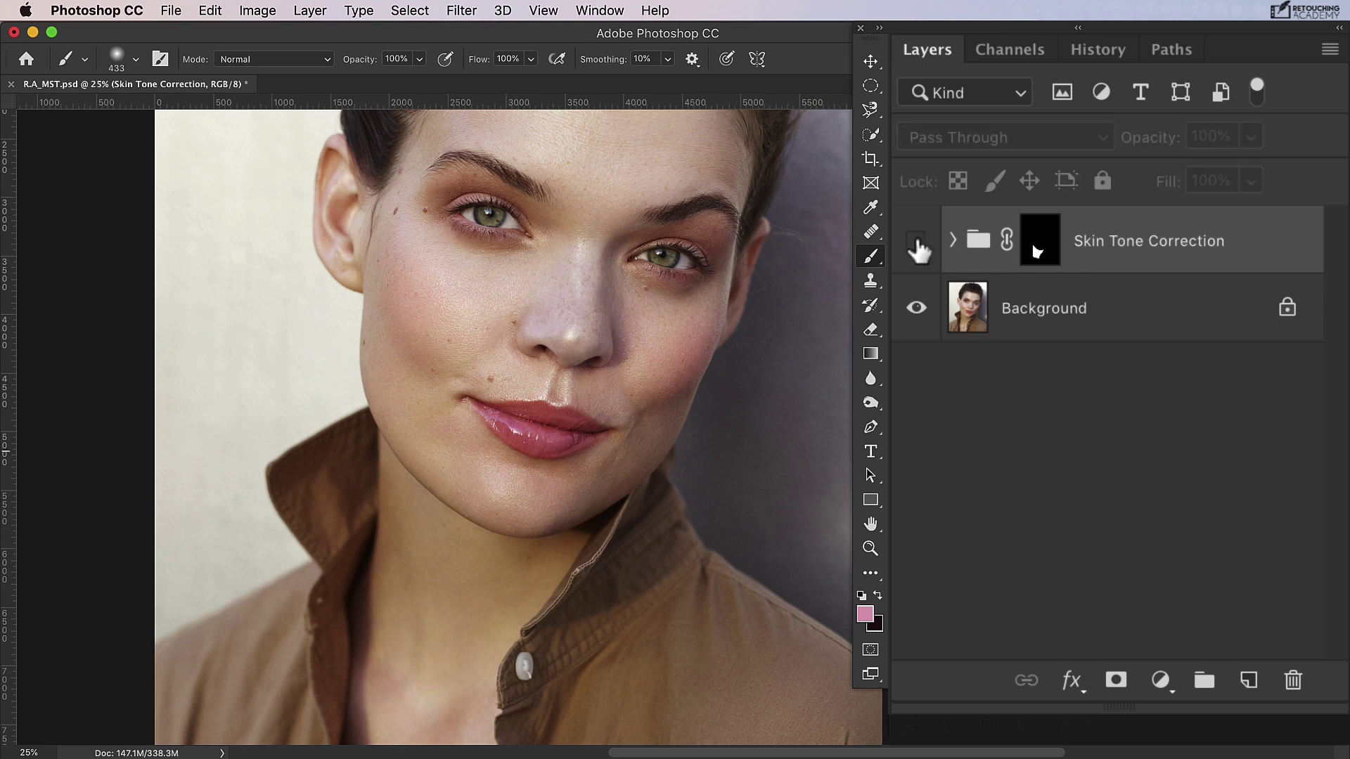
{"action": "left_click", "coordinate": [919, 246]}
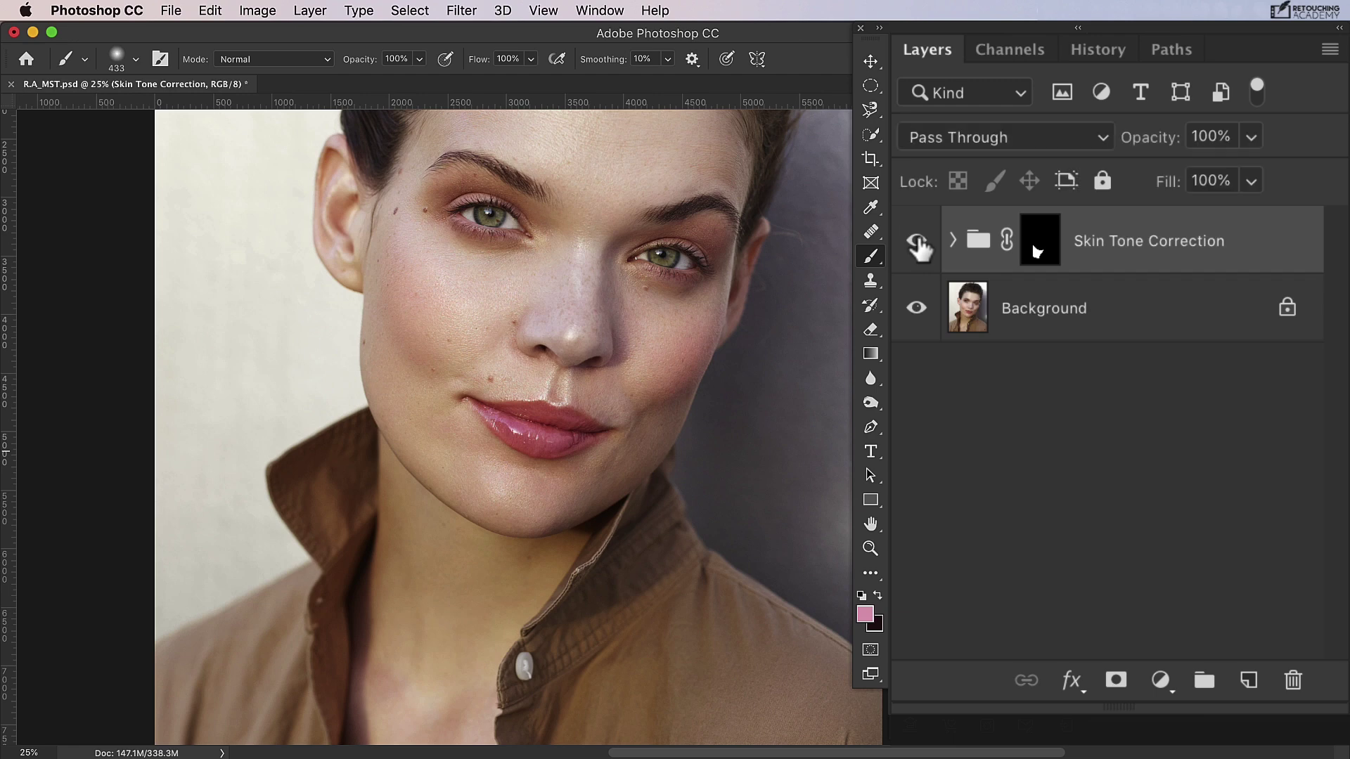
Step: Rename the correction group to GREEN NECK
{"action": "double_click", "coordinate": [1143, 239]}
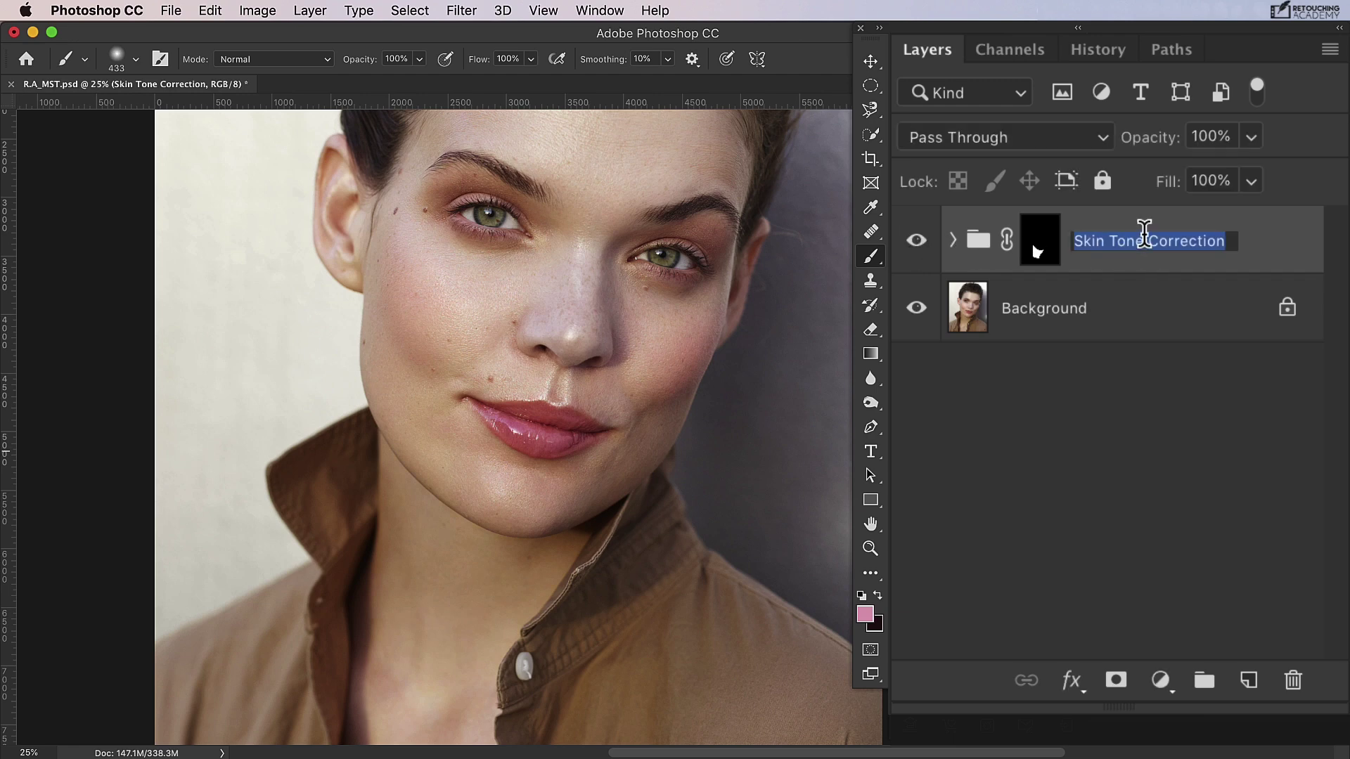
{"action": "key", "text": "BackSpace"}
{"action": "type", "text": "G"}
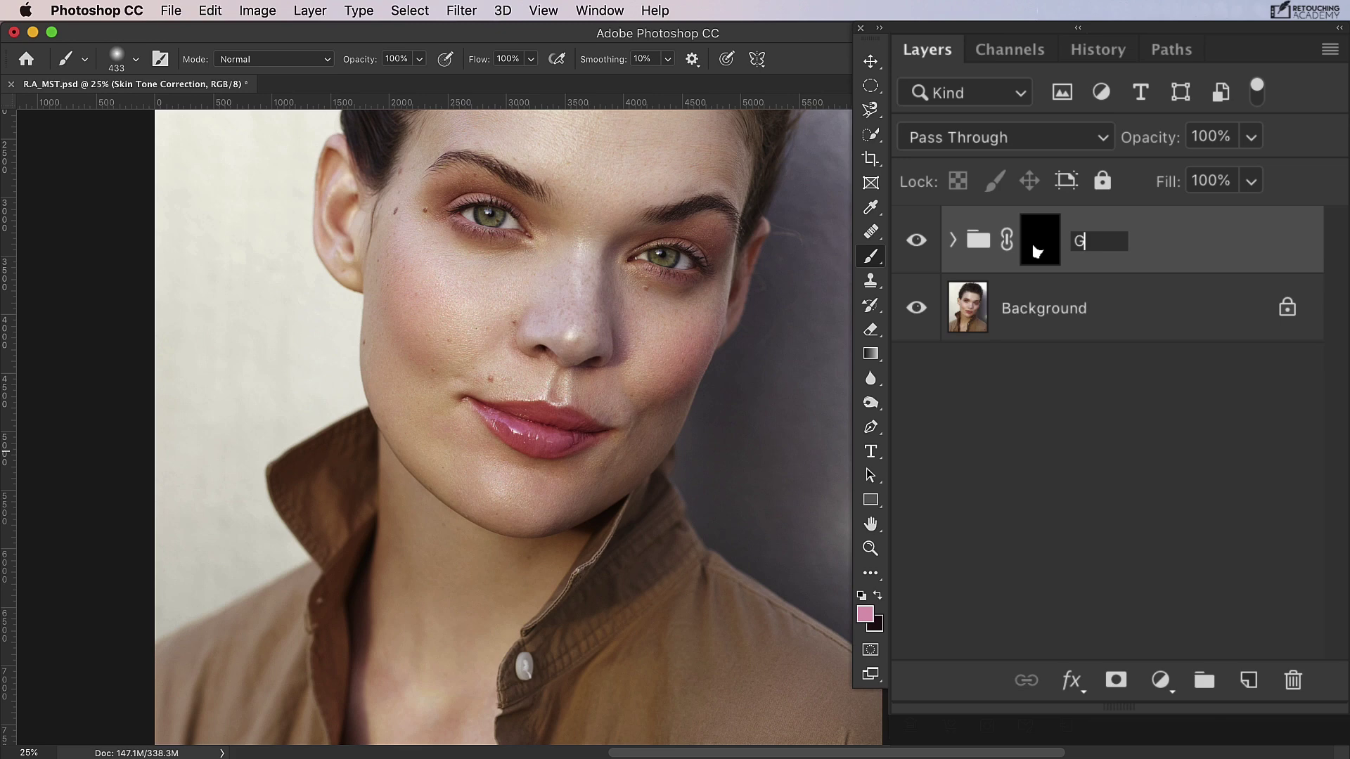
{"action": "type", "text": "REEN NE"}
{"action": "type", "text": "CK"}
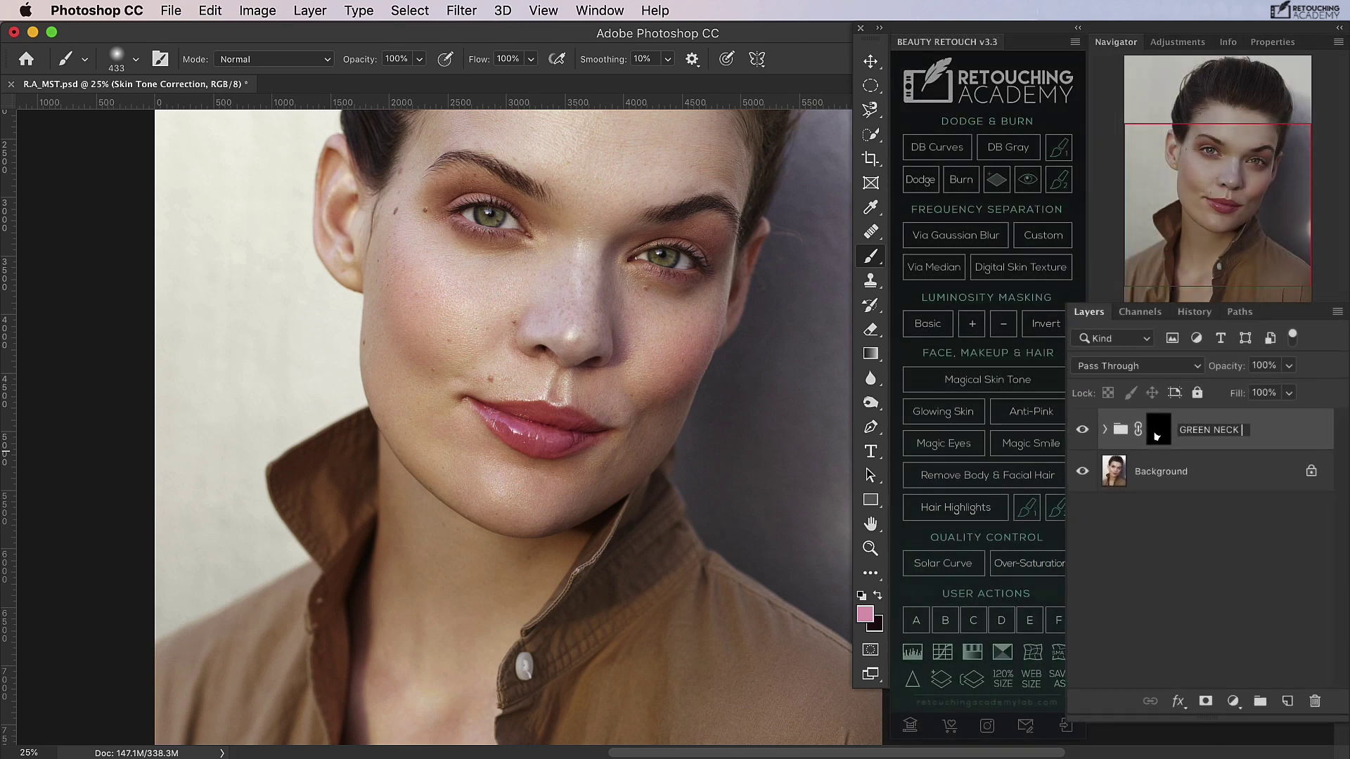
{"action": "key", "text": "Return"}
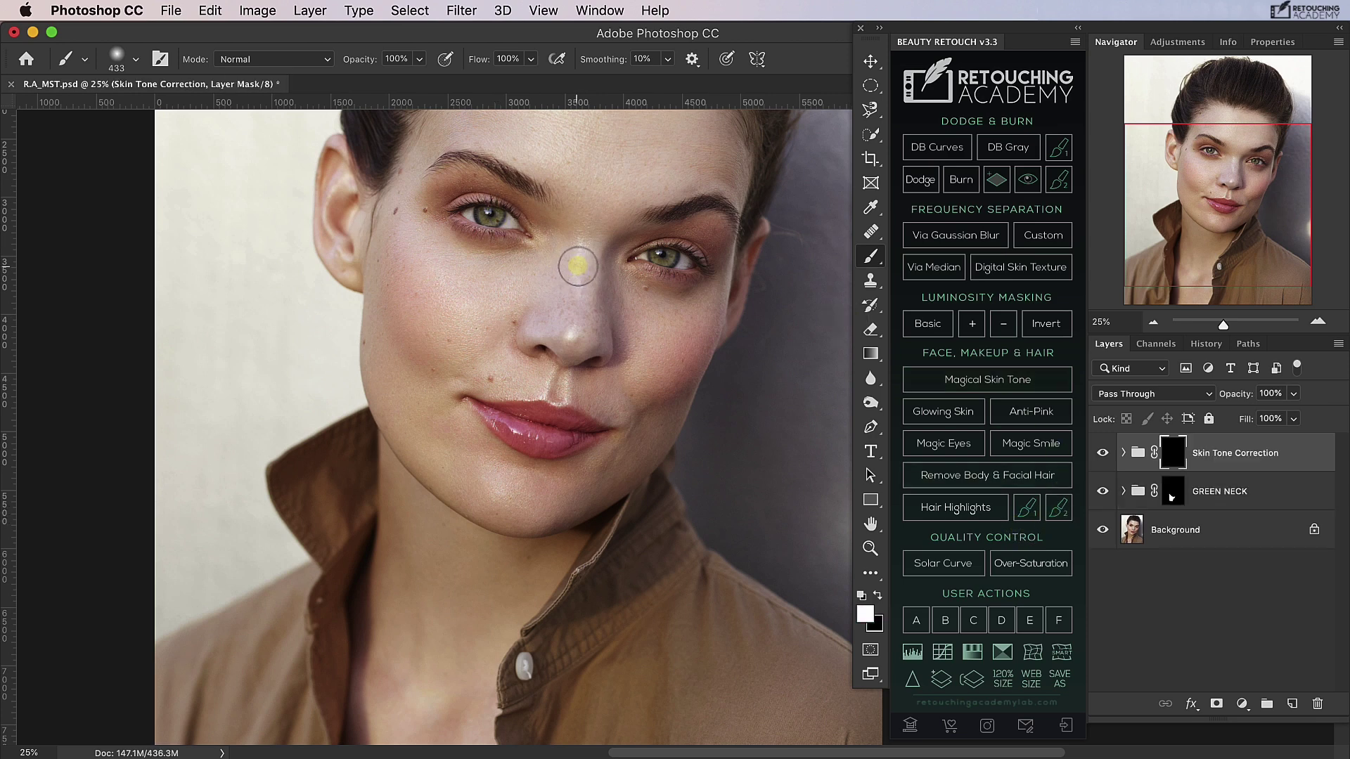
Step: Use a 497-pixel brush to paint the nose into the new group's mask, then expand the group
{"action": "mouse_move", "coordinate": [554, 260]}
{"action": "left_mouse_down"}
{"action": "mouse_move", "coordinate": [575, 263]}
{"action": "mouse_move", "coordinate": [557, 241]}
{"action": "mouse_move", "coordinate": [542, 320]}
{"action": "mouse_move", "coordinate": [603, 339]}
{"action": "mouse_move", "coordinate": [581, 266]}
{"action": "mouse_move", "coordinate": [598, 237]}
{"action": "mouse_move", "coordinate": [589, 292]}
{"action": "mouse_move", "coordinate": [603, 343]}
{"action": "mouse_move", "coordinate": [754, 256]}
{"action": "left_mouse_up"}
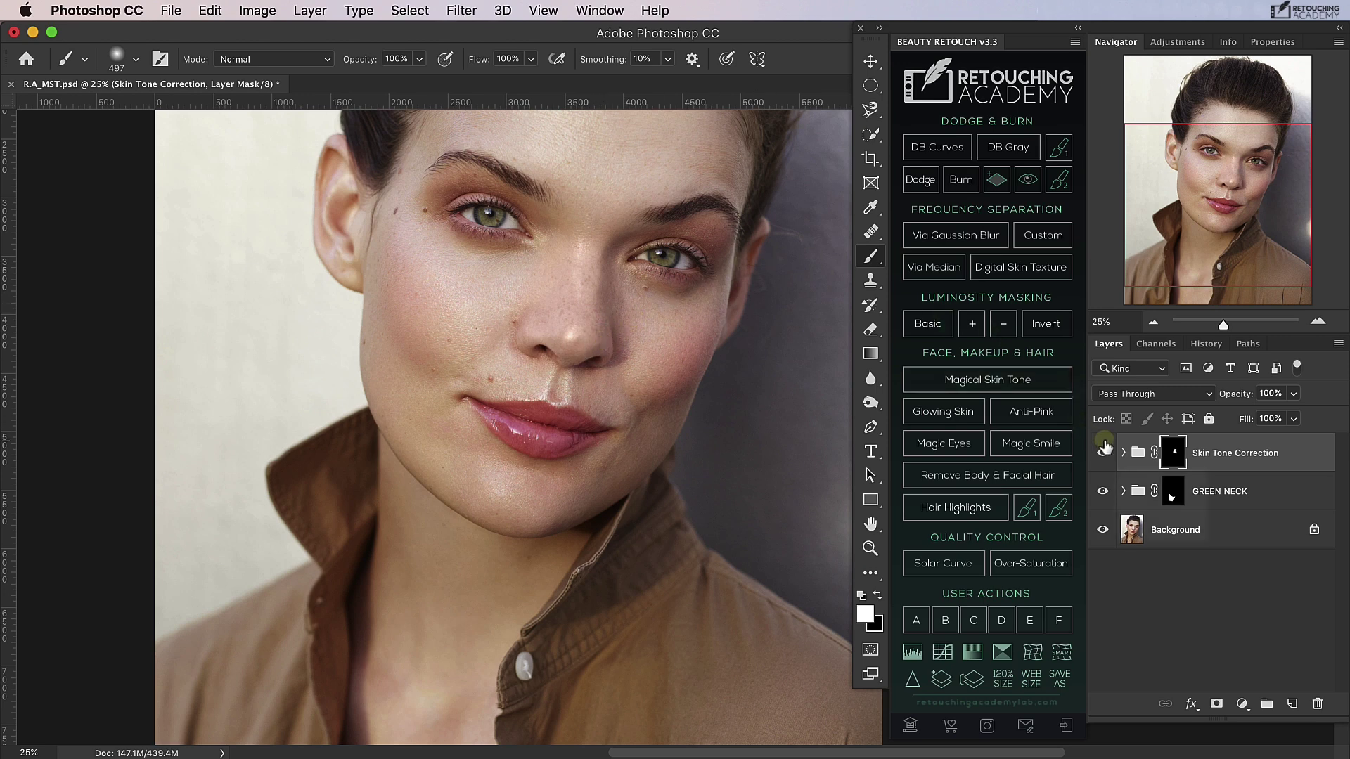
{"action": "left_click", "coordinate": [1122, 452]}
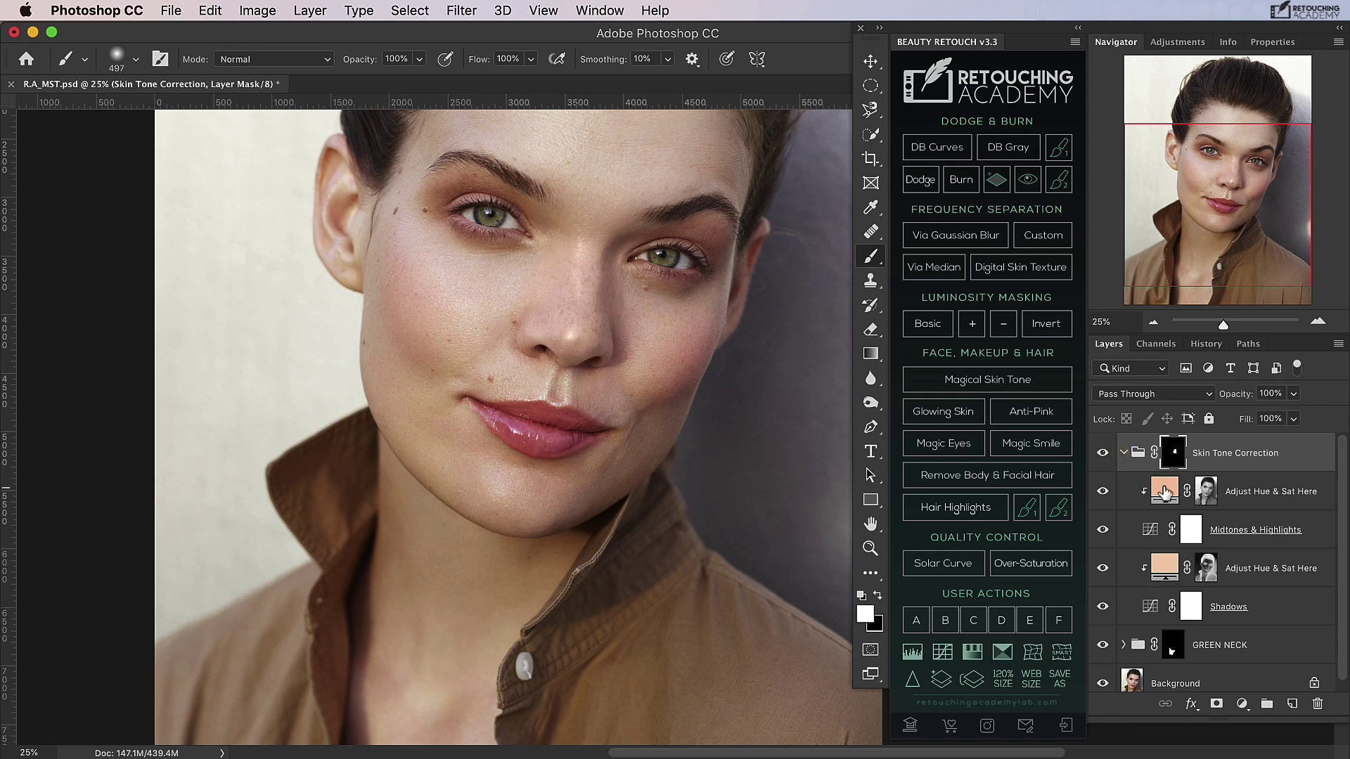
Step: Sample the forehead and set the upper fill to a slightly more saturated tan, #b19079
{"action": "left_click", "coordinate": [1166, 497]}
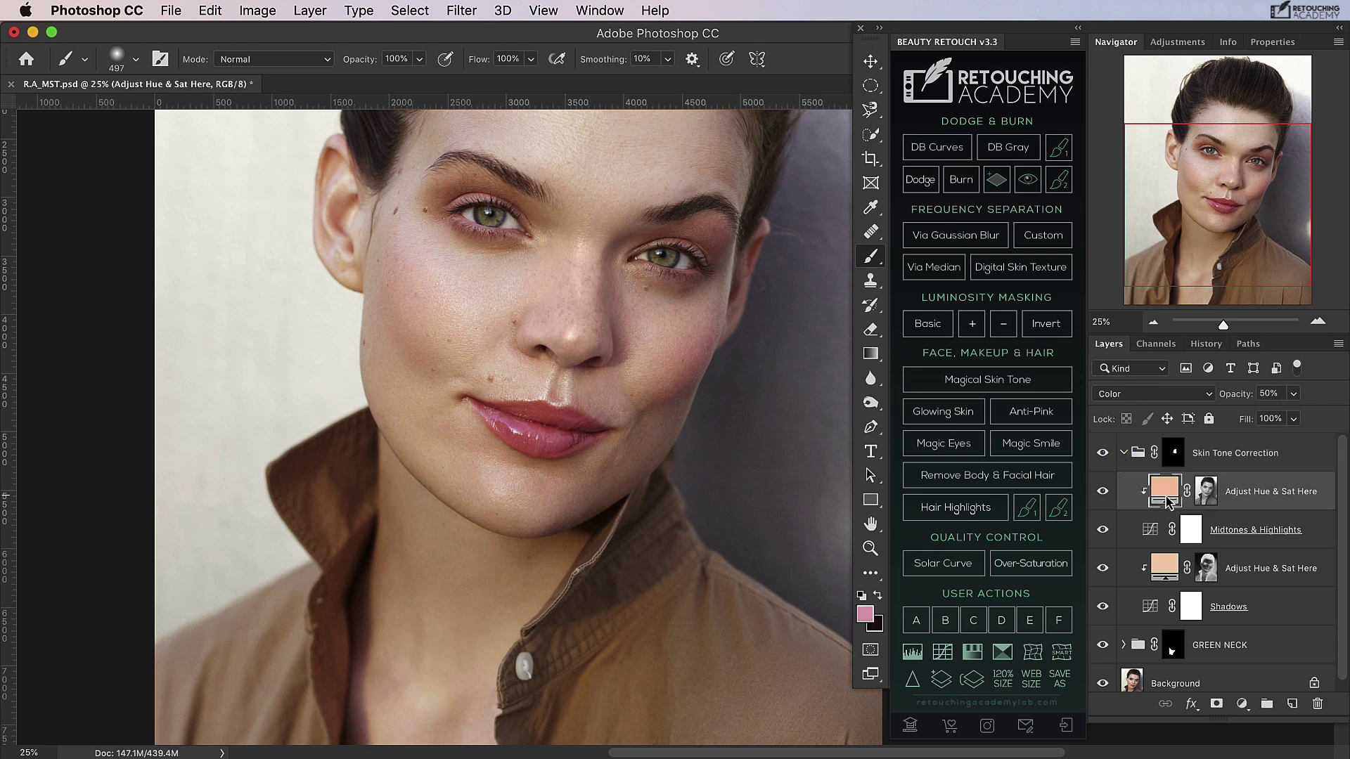
{"action": "double_click", "coordinate": [1166, 498]}
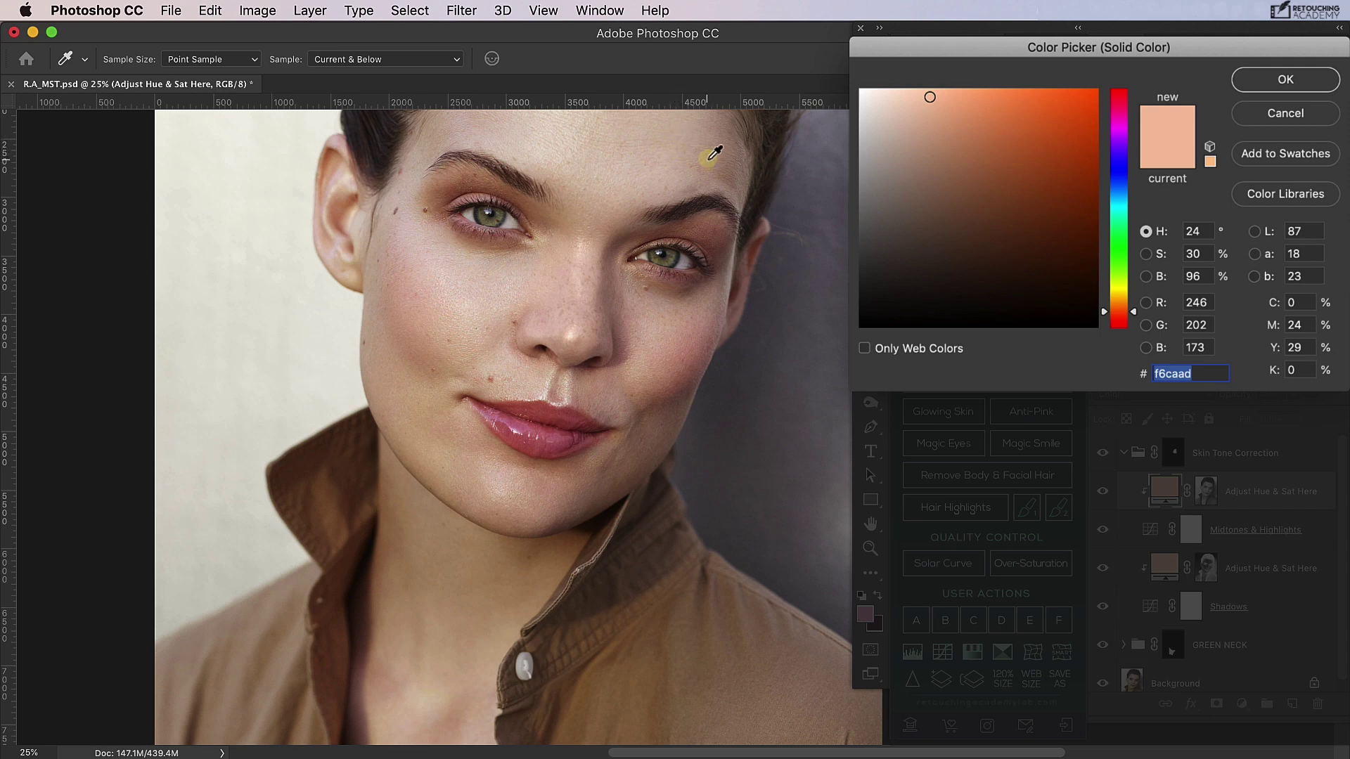
{"action": "left_click", "coordinate": [709, 159]}
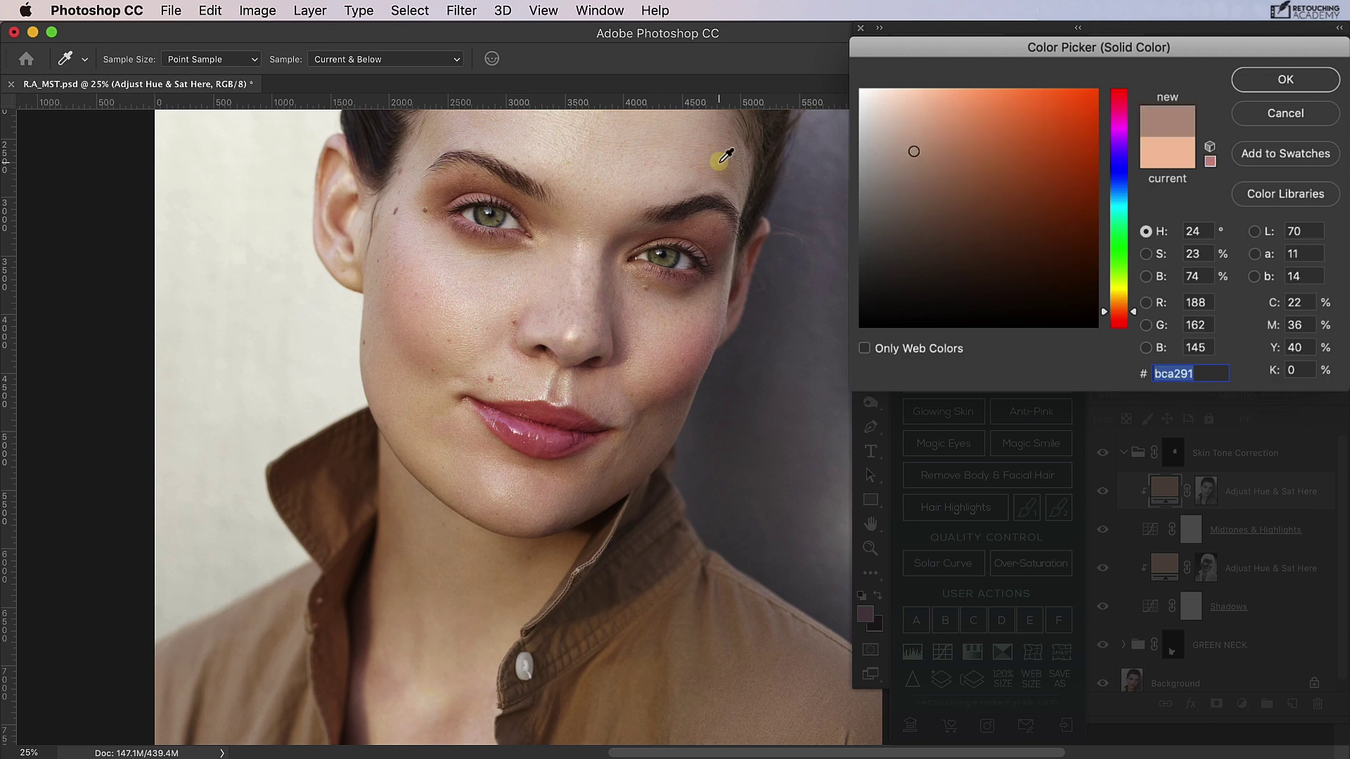
{"action": "left_click", "coordinate": [719, 161]}
{"action": "left_click", "coordinate": [717, 158]}
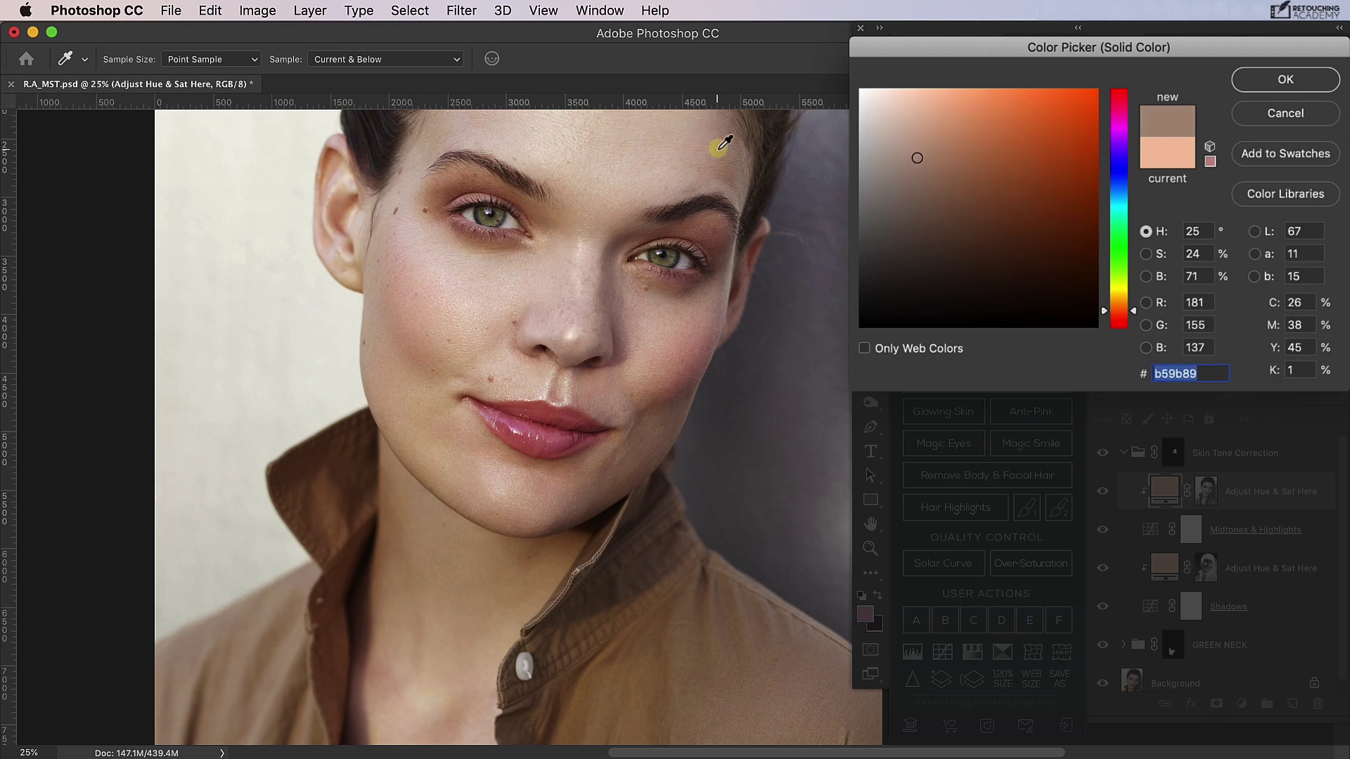
{"action": "left_click", "coordinate": [929, 160]}
{"action": "mouse_move", "coordinate": [930, 161]}
{"action": "left_mouse_down"}
{"action": "mouse_move", "coordinate": [944, 161]}
{"action": "mouse_move", "coordinate": [931, 160]}
{"action": "left_mouse_up"}
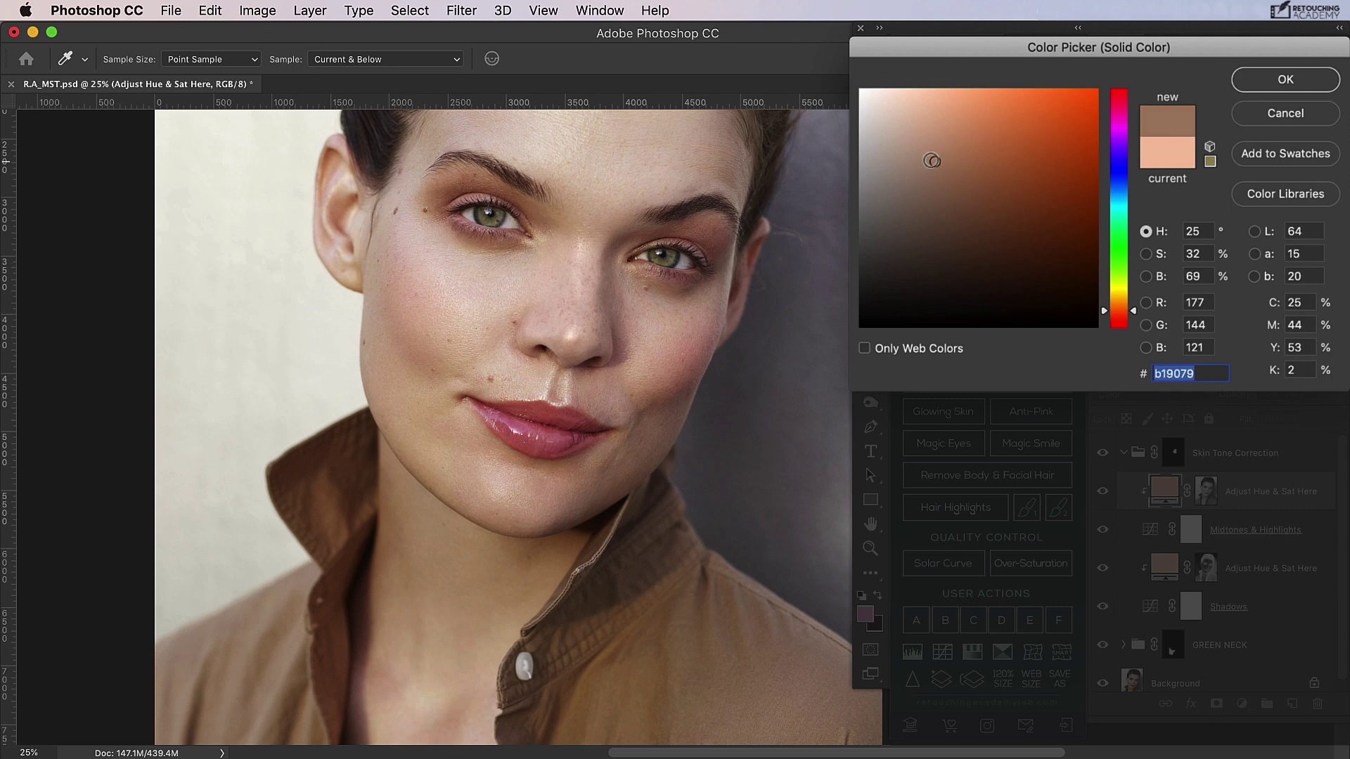
{"action": "left_click", "coordinate": [1260, 81]}
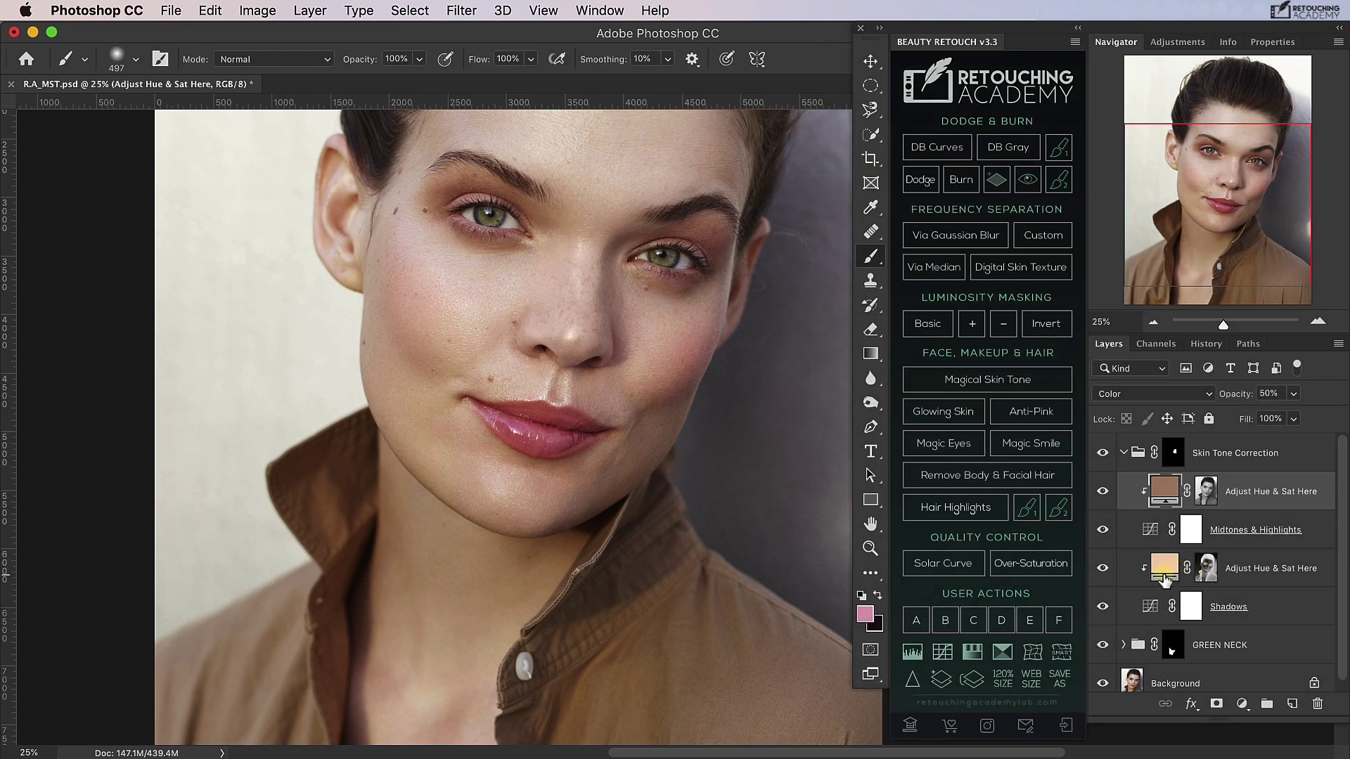
Step: Sample the forehead skin for the lower fill and saturate it toward darker brown #98725b
{"action": "double_click", "coordinate": [1163, 576]}
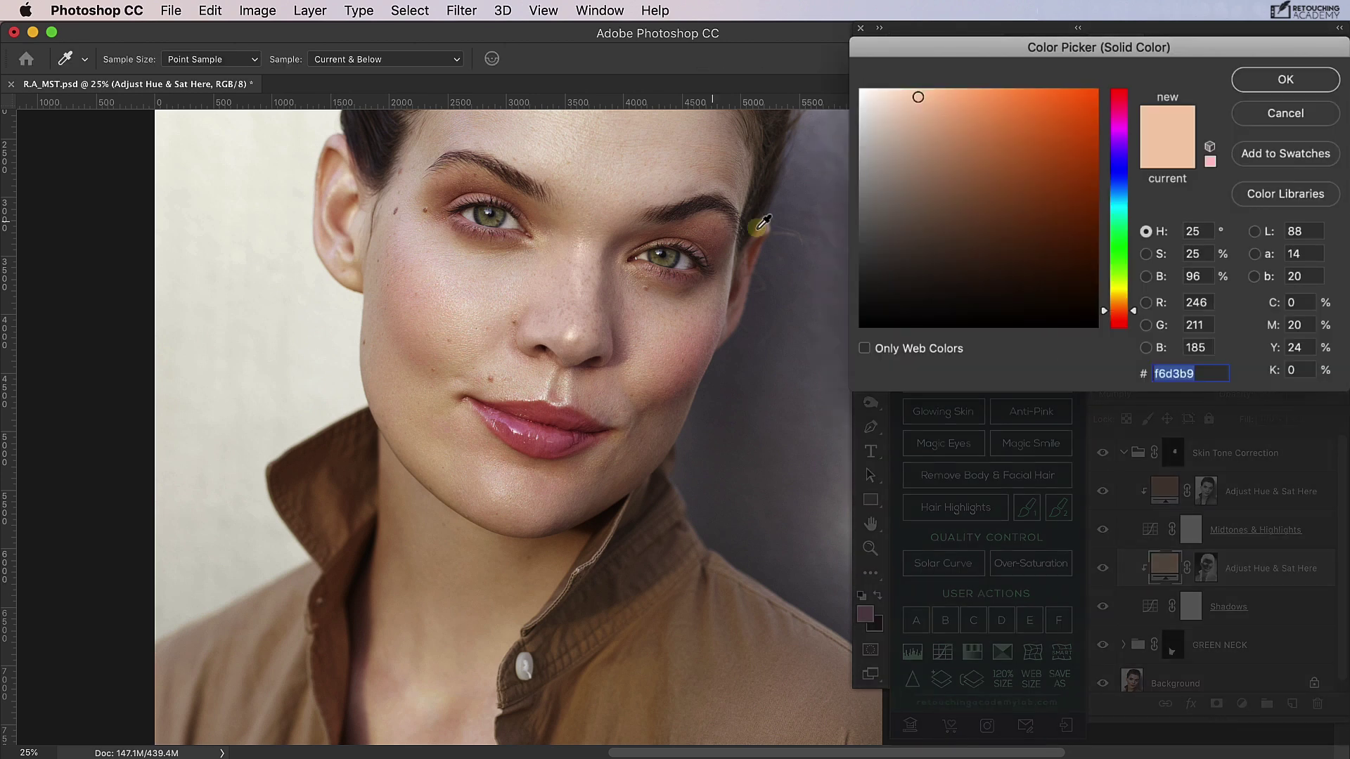
{"action": "left_click", "coordinate": [728, 176]}
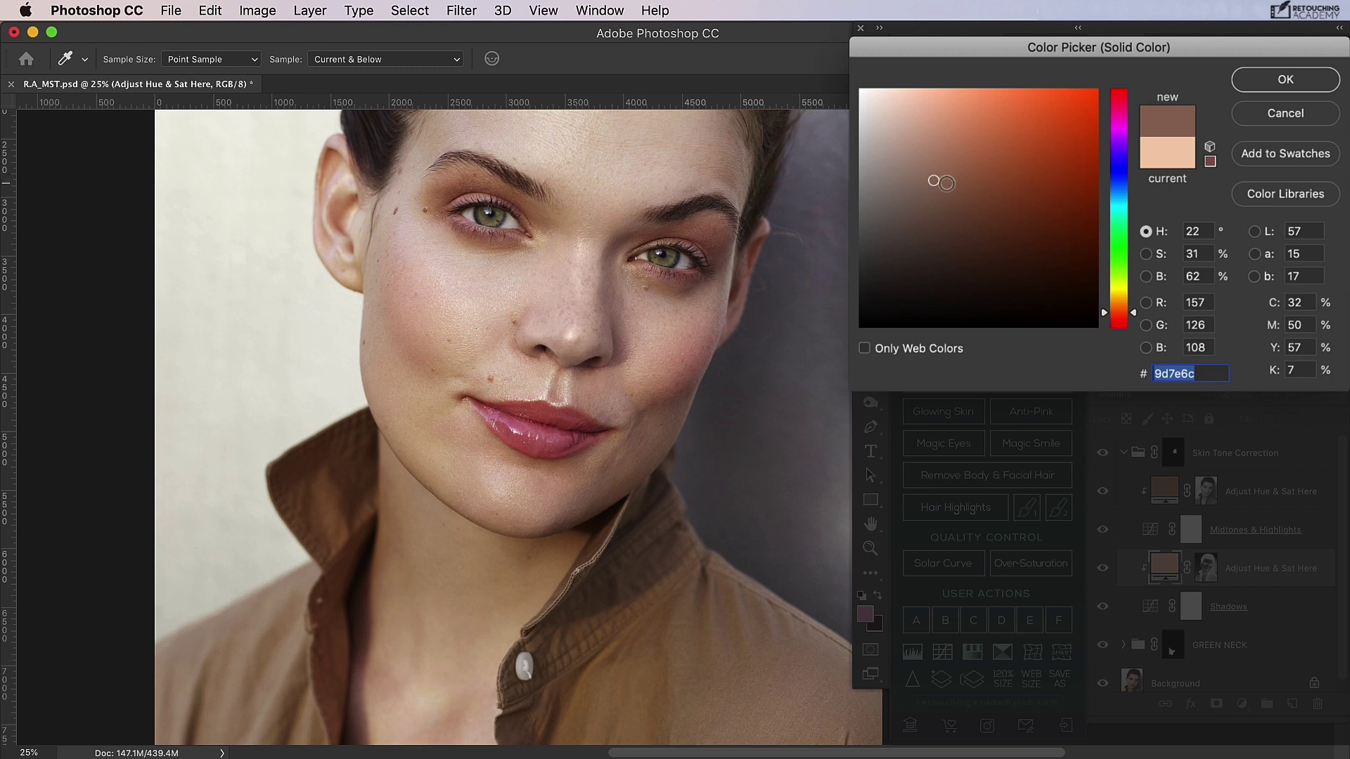
{"action": "left_click_drag", "start_coordinate": [940, 182], "coordinate": [955, 185]}
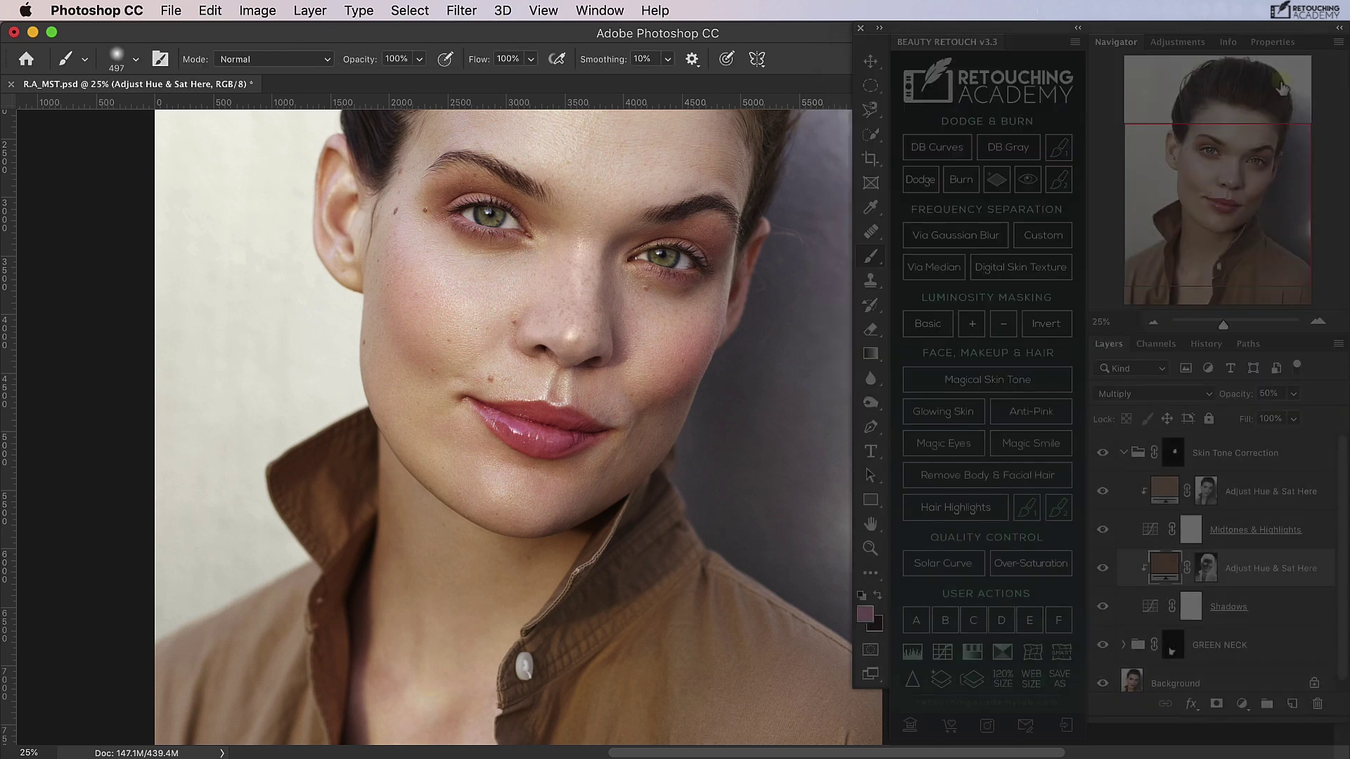
Step: Confirm the deeper brown fill, collapse the group and toggle it on and off to compare
{"action": "left_click", "coordinate": [1284, 81]}
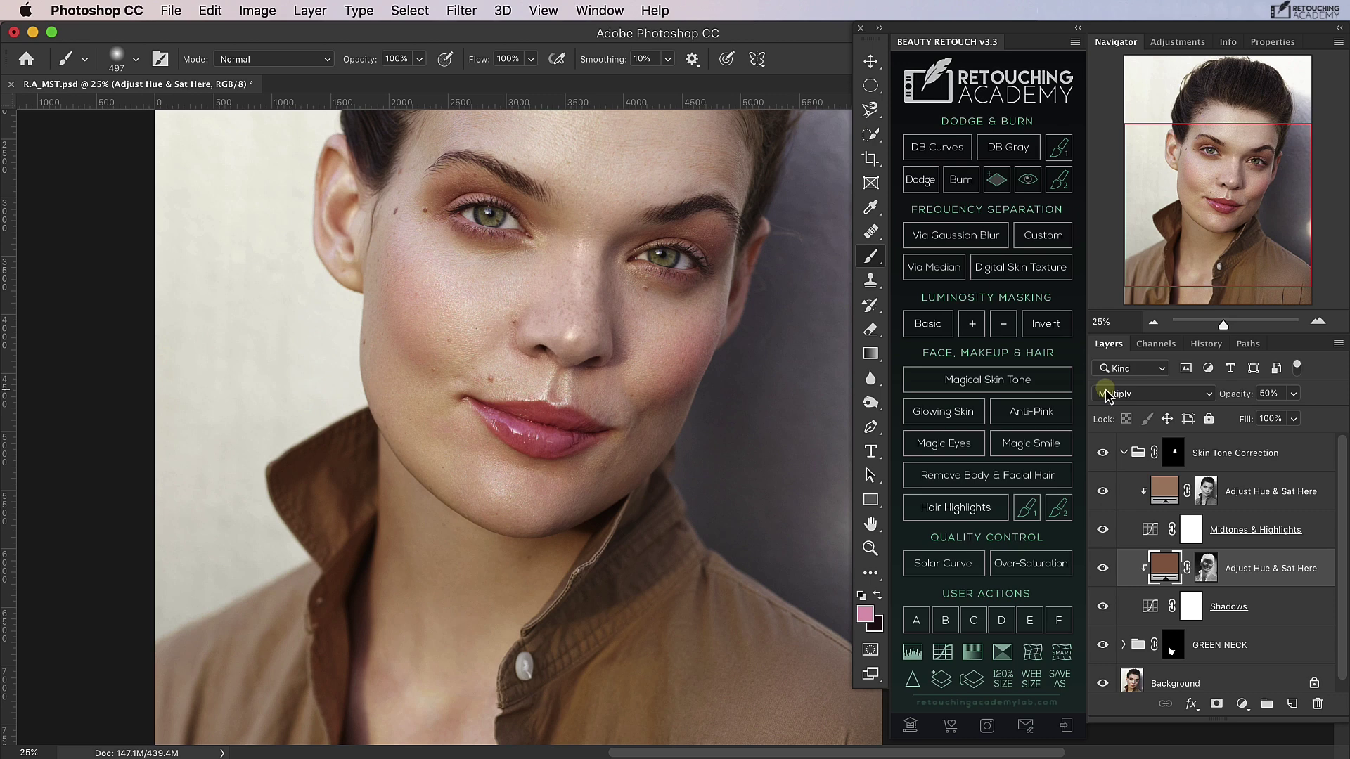
{"action": "left_click", "coordinate": [1123, 452]}
{"action": "left_click", "coordinate": [1102, 454]}
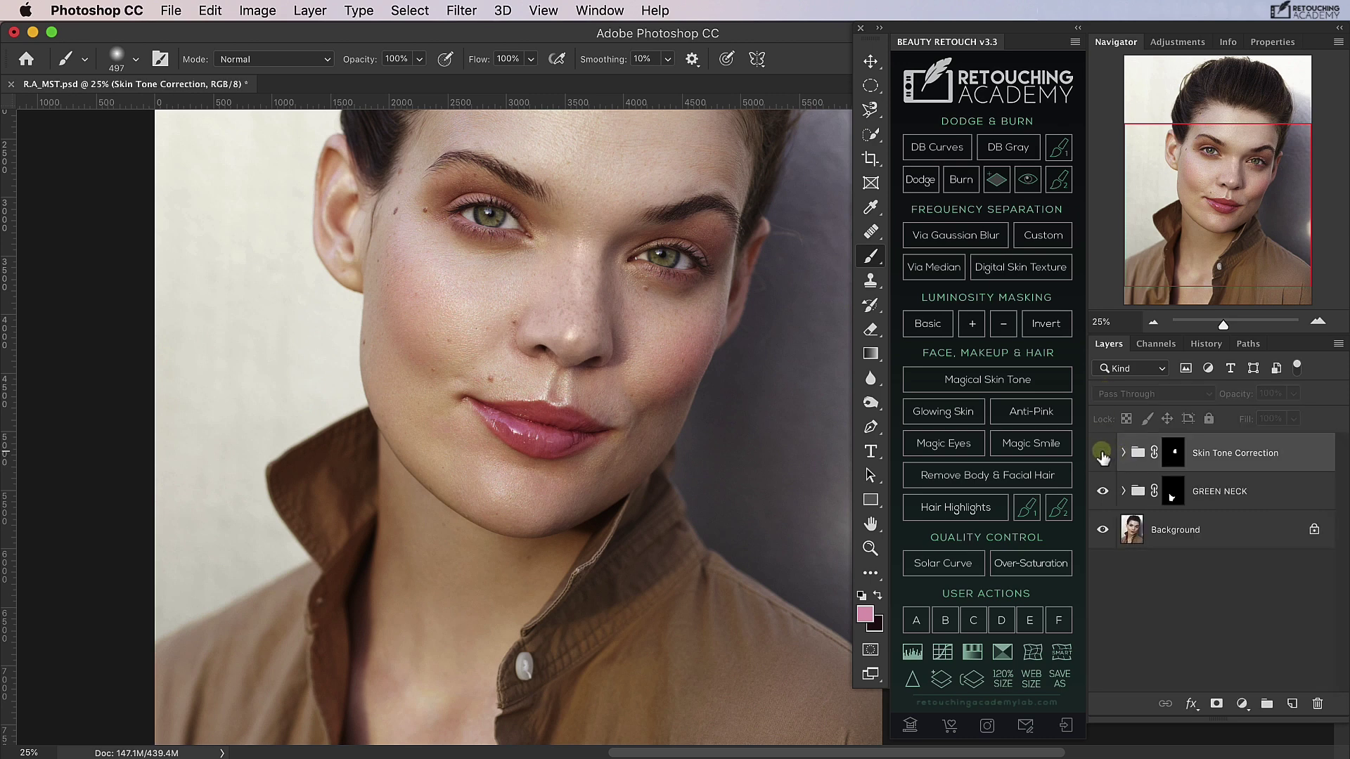
{"action": "left_click", "coordinate": [1101, 454]}
{"action": "left_click", "coordinate": [1101, 454]}
{"action": "left_click", "coordinate": [1102, 455]}
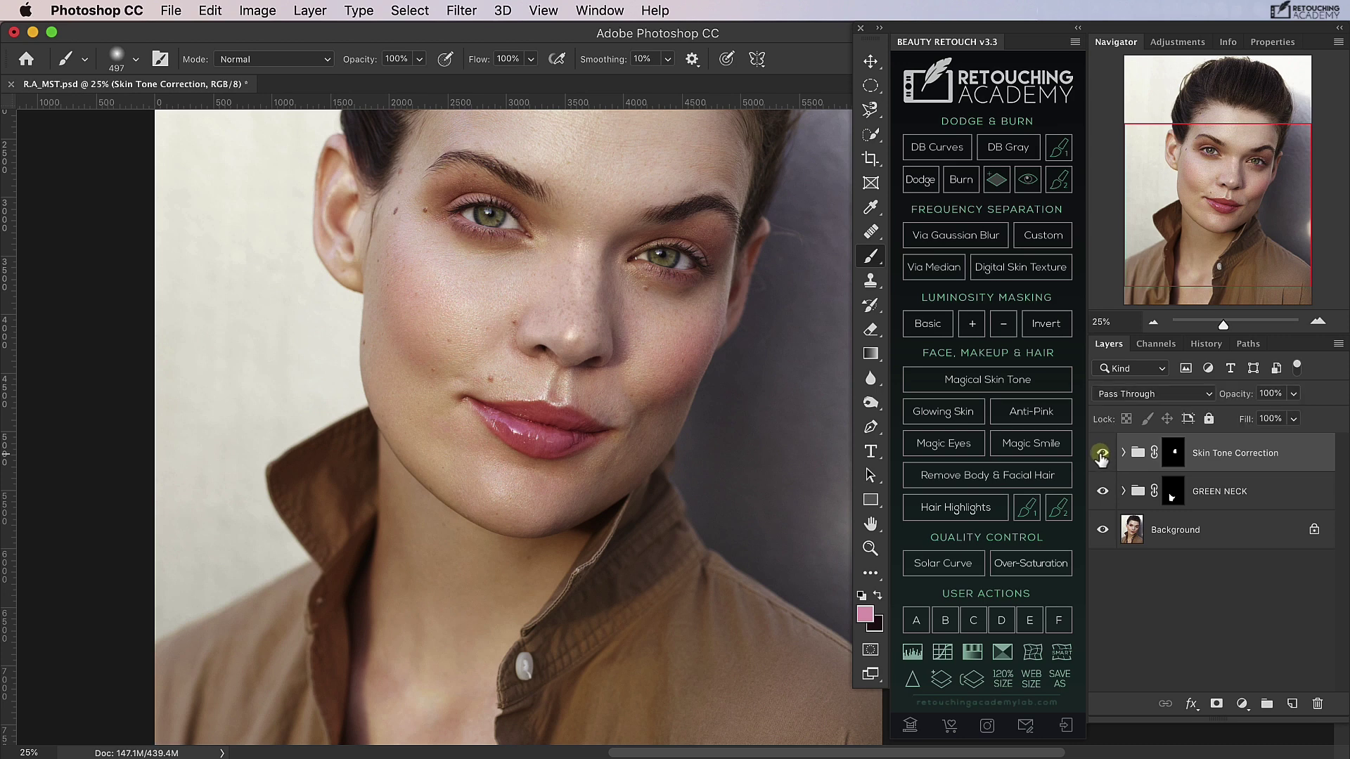
Step: Rename the second correction group to NOSE
{"action": "double_click", "coordinate": [1243, 445]}
{"action": "type", "text": "NOSE"}
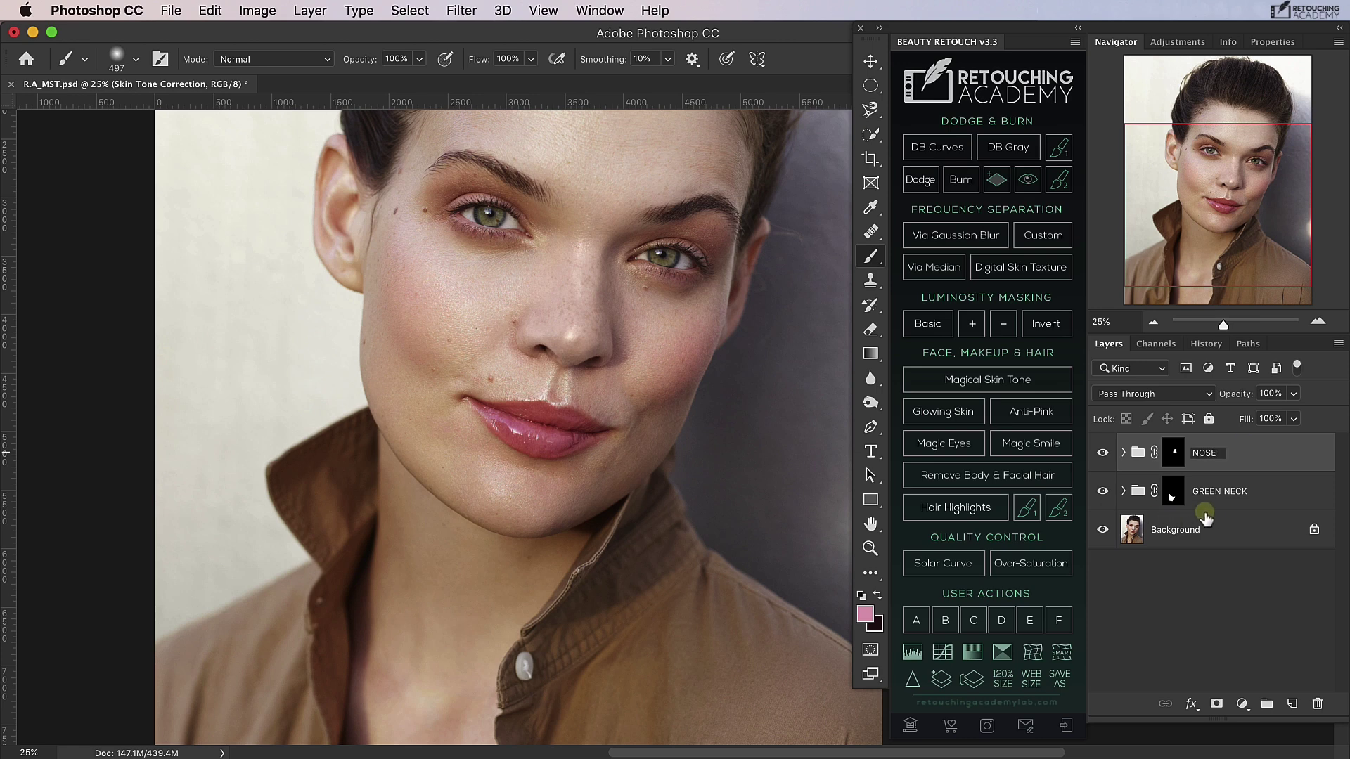
{"action": "left_click", "coordinate": [1206, 496]}
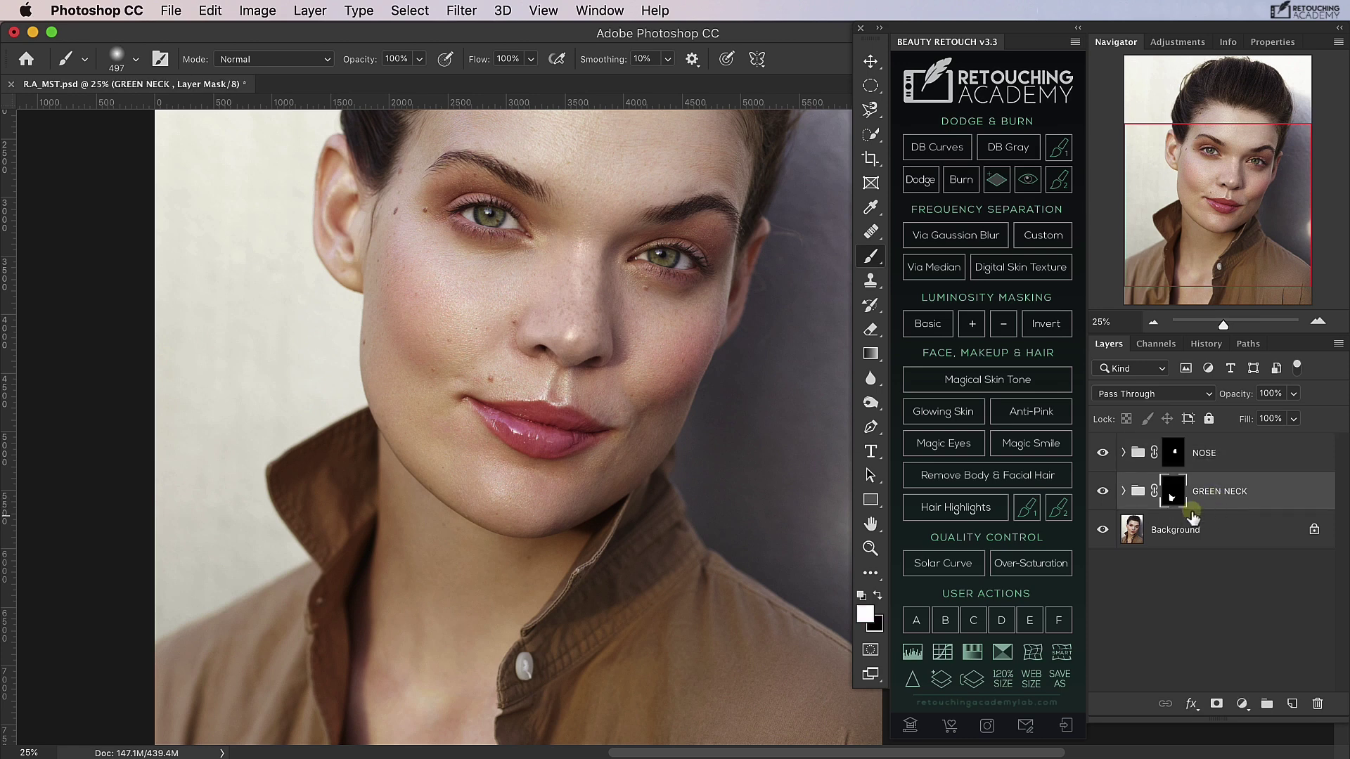
Step: Compare the original Background alone against the corrected portrait, ending with both groups visible
{"action": "left_click", "coordinate": [1101, 533], "text": "alt"}
{"action": "left_click", "coordinate": [1102, 532], "text": "alt"}
{"action": "left_click", "coordinate": [1101, 532], "text": "alt"}
{"action": "left_click", "coordinate": [1101, 532], "text": "alt"}
{"action": "left_click", "coordinate": [1102, 532], "text": "alt"}
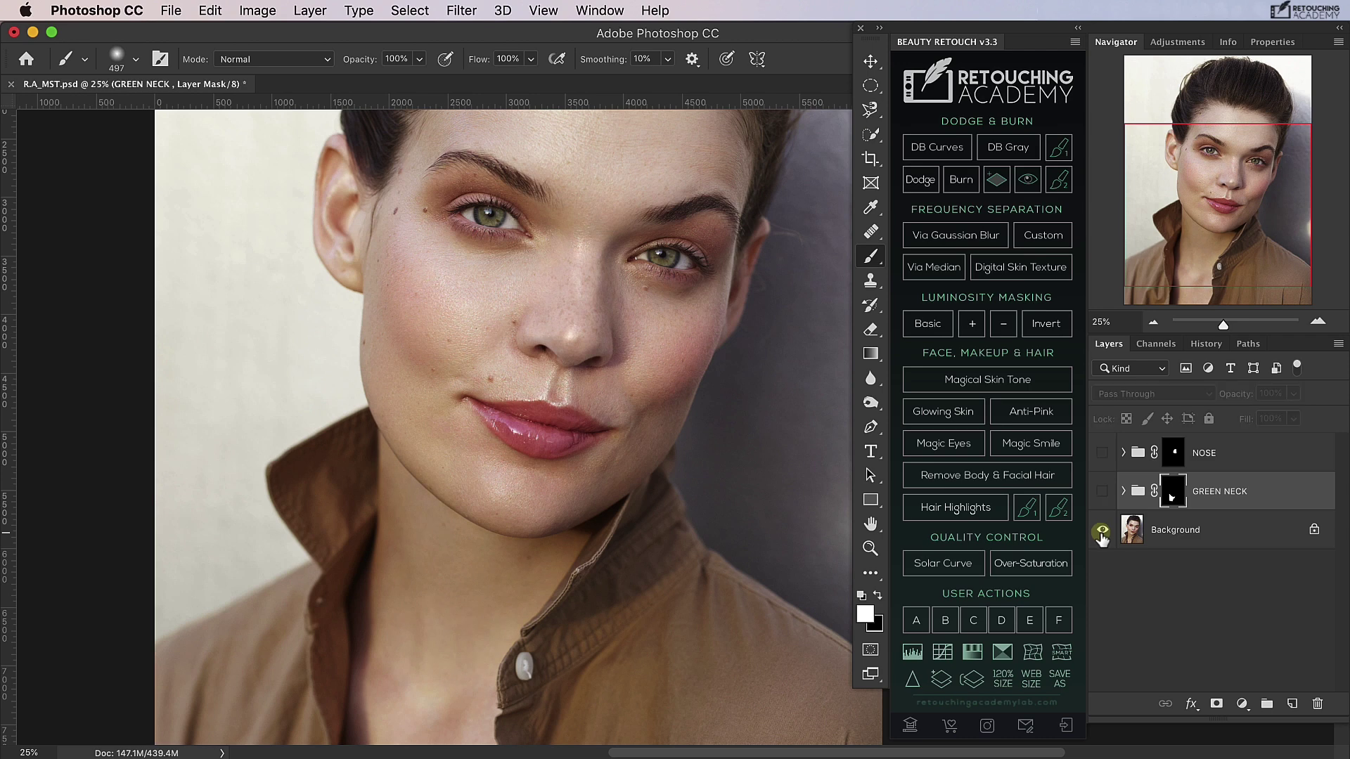
{"action": "left_click", "coordinate": [1102, 532], "text": "alt"}
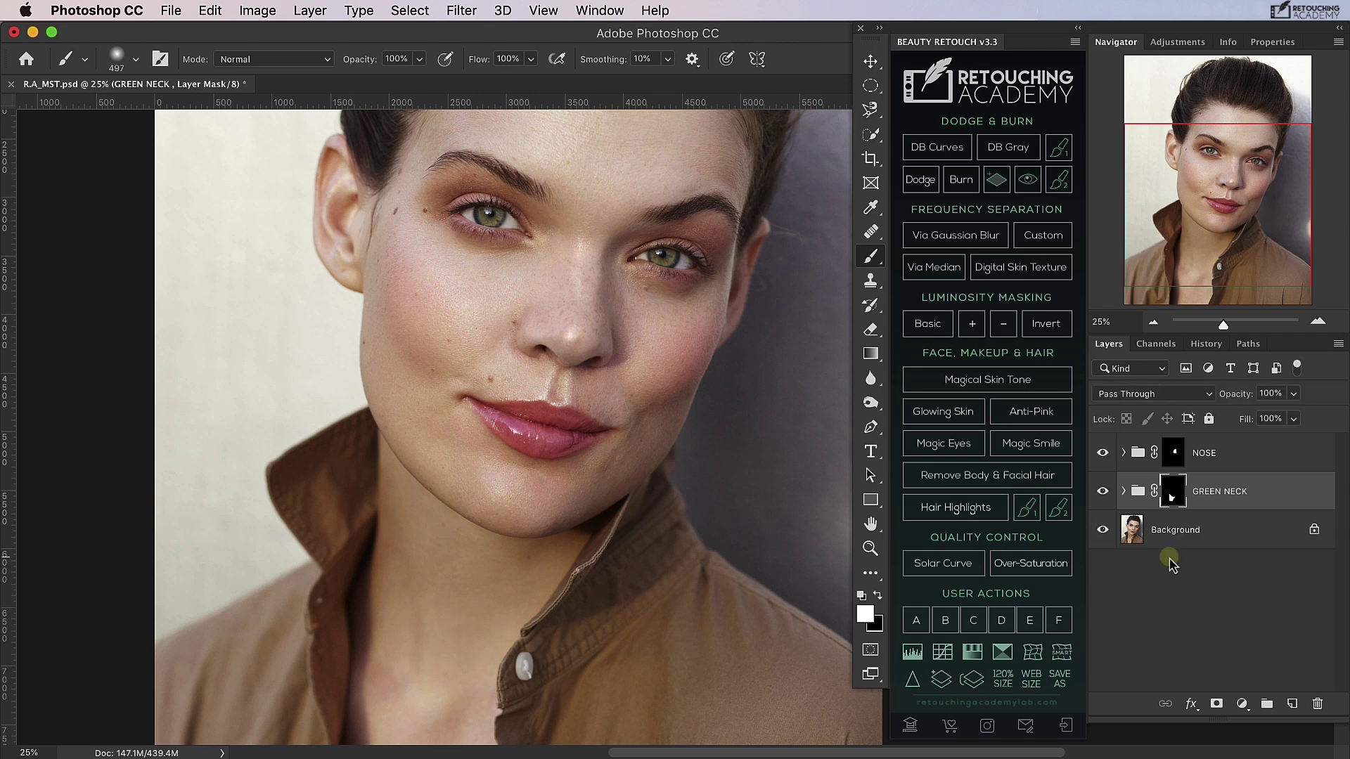